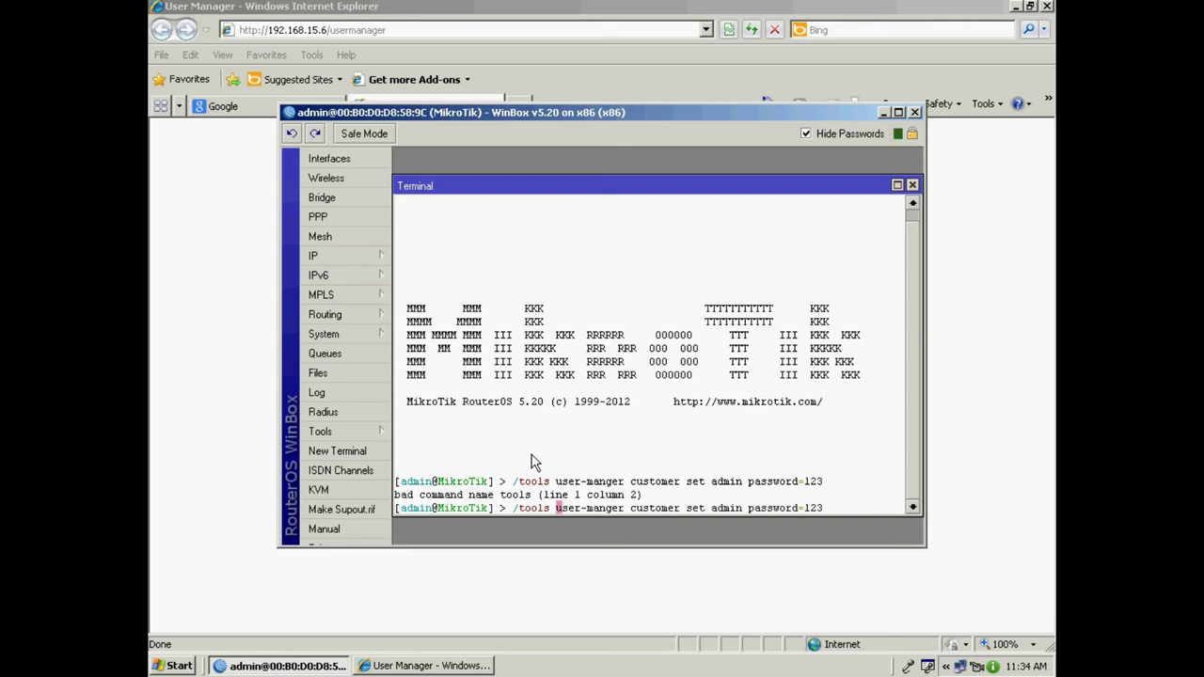
Change /tools to /tool in the recalled admin password command.
{"action": "key", "text": "Left"}
{"action": "key", "text": "Left"}
{"action": "key", "text": "Delete"}
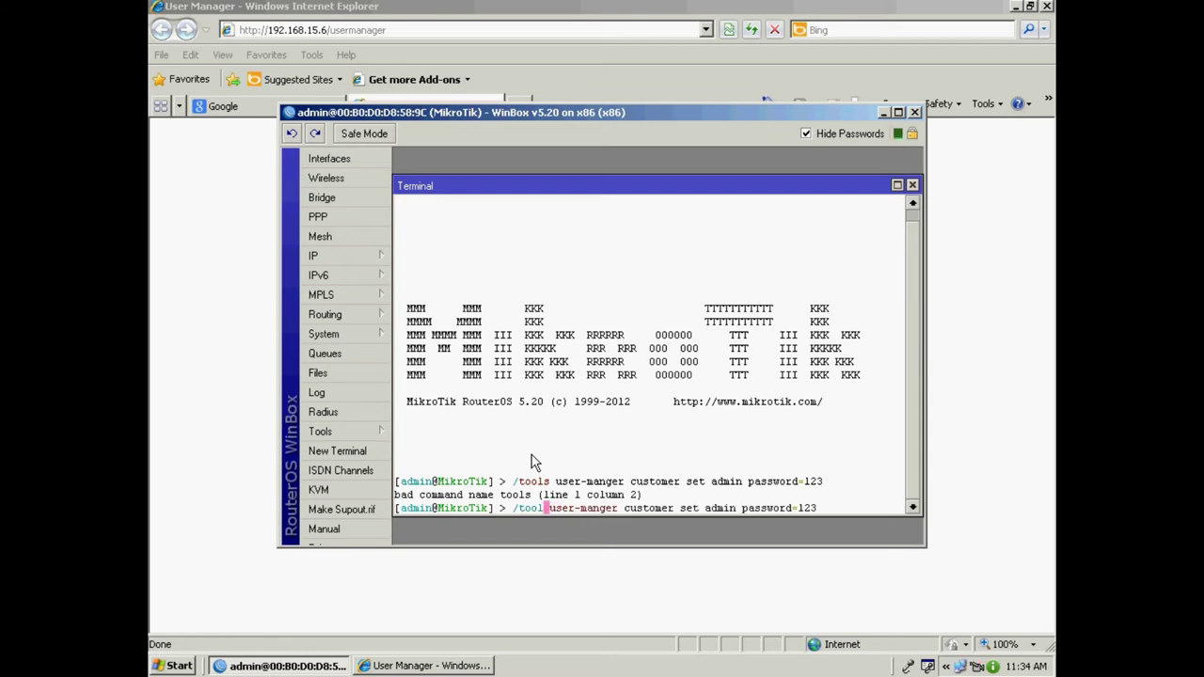
{"action": "key", "text": "End"}
Correct user-manger to user-manager, run the command, and close the Terminal.
{"action": "key", "text": "Left"}
{"action": "key", "text": "Left"}
{"action": "key", "text": "Left"}
{"action": "key", "text": "Left"}
{"action": "key", "text": "Left"}
{"action": "key", "text": "Left"}
{"action": "key", "text": "Left"}
{"action": "key", "text": "Left"}
{"action": "key", "text": "Left"}
{"action": "key", "text": "Left"}
{"action": "key", "text": "Left"}
{"action": "key", "text": "Left"}
{"action": "key", "text": "Left"}
{"action": "key", "text": "Left"}
{"action": "key", "text": "Left"}
{"action": "key", "text": "Left"}
{"action": "key", "text": "Left"}
{"action": "key", "text": "Left"}
{"action": "key", "text": "Left"}
{"action": "key", "text": "Left"}
{"action": "key", "text": "Left"}
{"action": "key", "text": "Left"}
{"action": "key", "text": "Left"}
{"action": "key", "text": "Left"}
{"action": "key", "text": "Left"}
{"action": "key", "text": "Left"}
{"action": "key", "text": "Left"}
{"action": "key", "text": "Left"}
{"action": "key", "text": "Left"}
{"action": "key", "text": "Left"}
{"action": "key", "text": "Left"}
{"action": "type", "text": "s"}
{"action": "key", "text": "BackSpace"}
{"action": "type", "text": "a"}
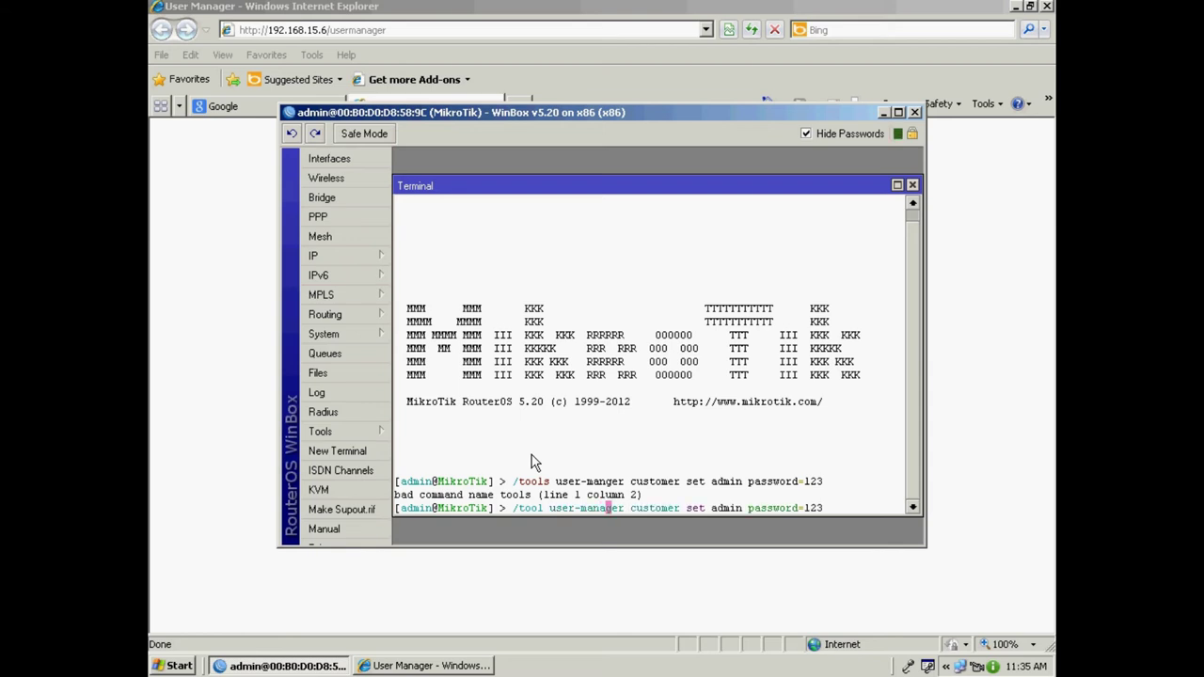
{"action": "key", "text": "End"}
{"action": "key", "text": "Return"}
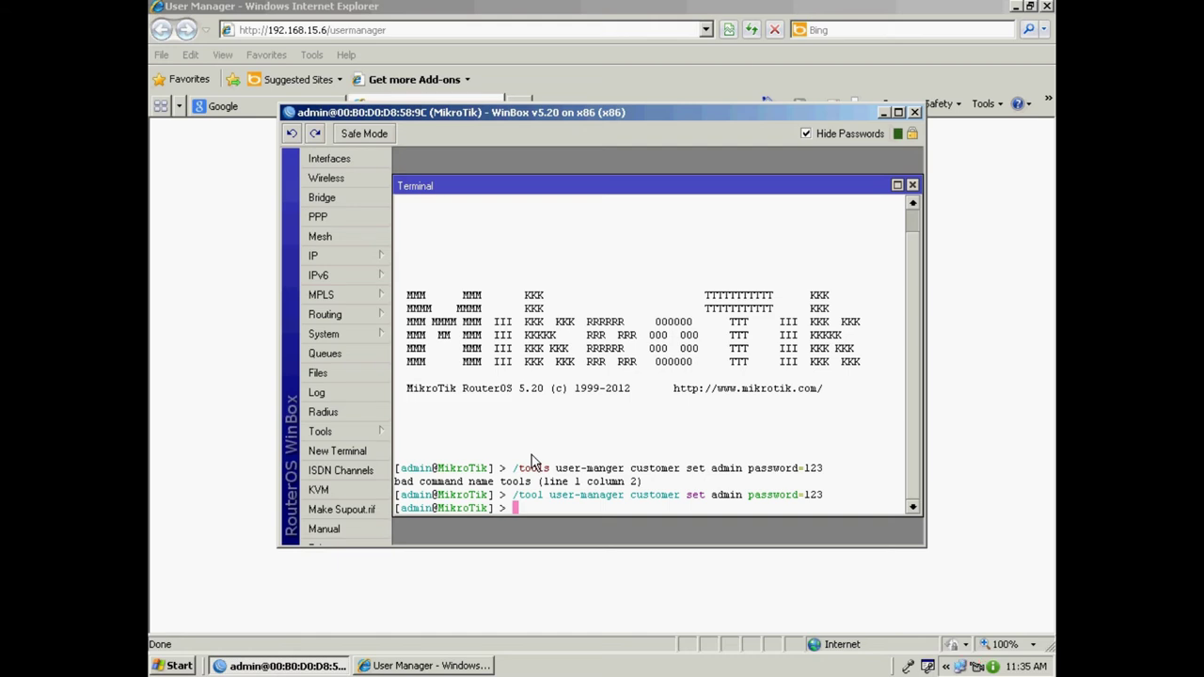
{"action": "left_click", "coordinate": [912, 185]}
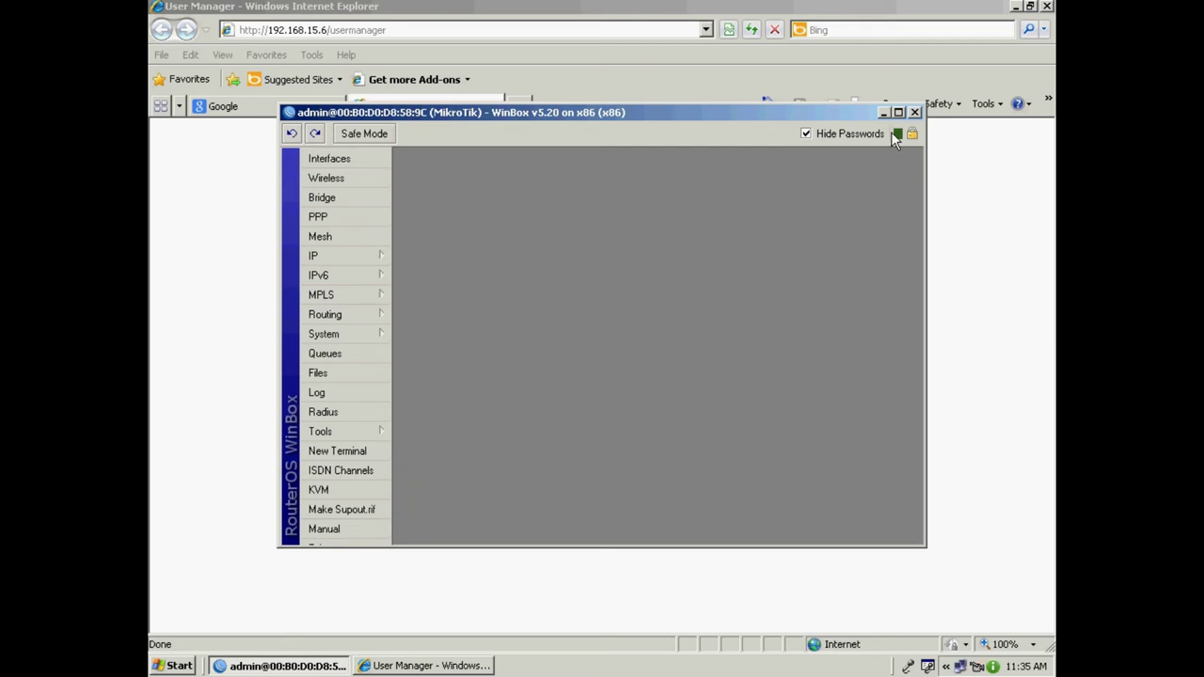
Minimize WinBox, retype the admin password, and log in; then close the User Manager tab.
{"action": "left_click", "coordinate": [885, 113]}
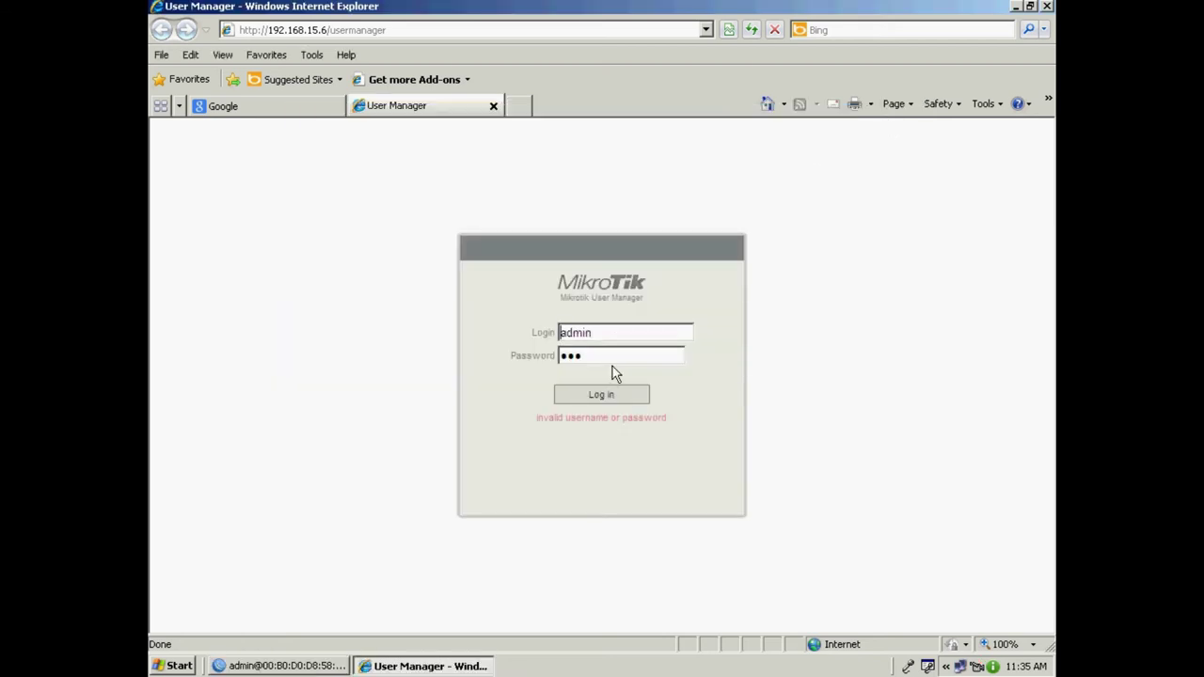
{"action": "left_click_drag", "start_coordinate": [602, 355], "coordinate": [528, 354]}
{"action": "type", "text": "123"}
{"action": "left_click", "coordinate": [595, 397]}
{"action": "left_click", "coordinate": [494, 106]}
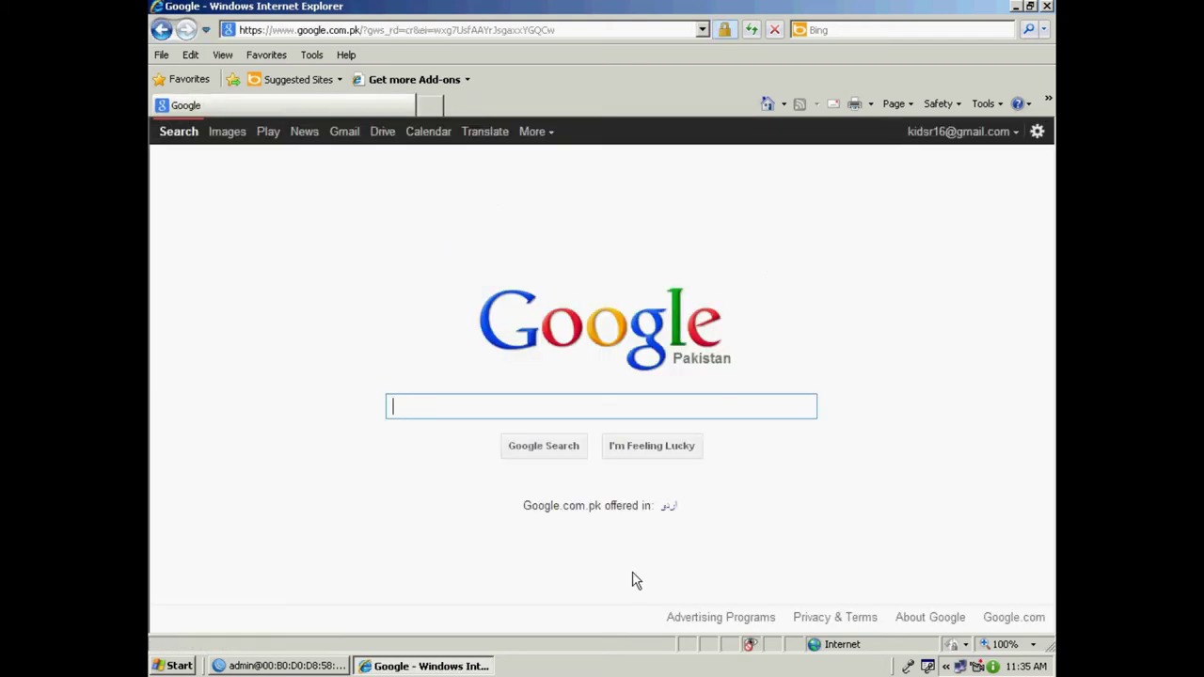
Reboot the router via System > Reboot, confirm, and close WinBox.
{"action": "left_click", "coordinate": [238, 668]}
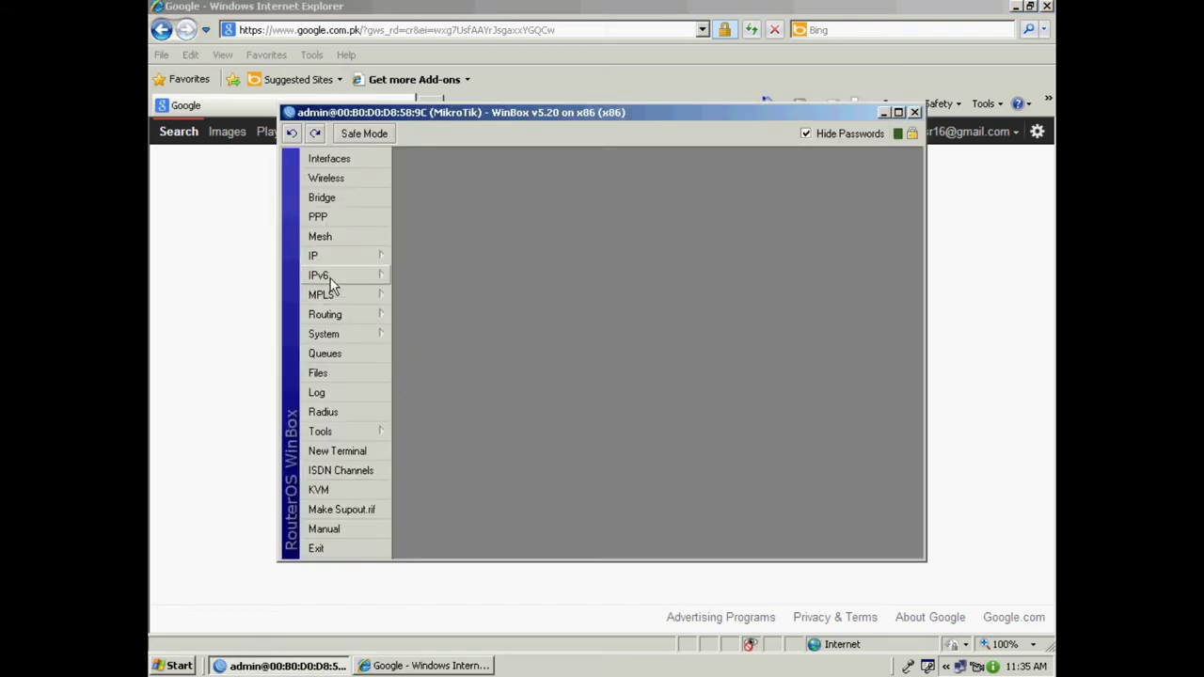
{"action": "left_click", "coordinate": [334, 336]}
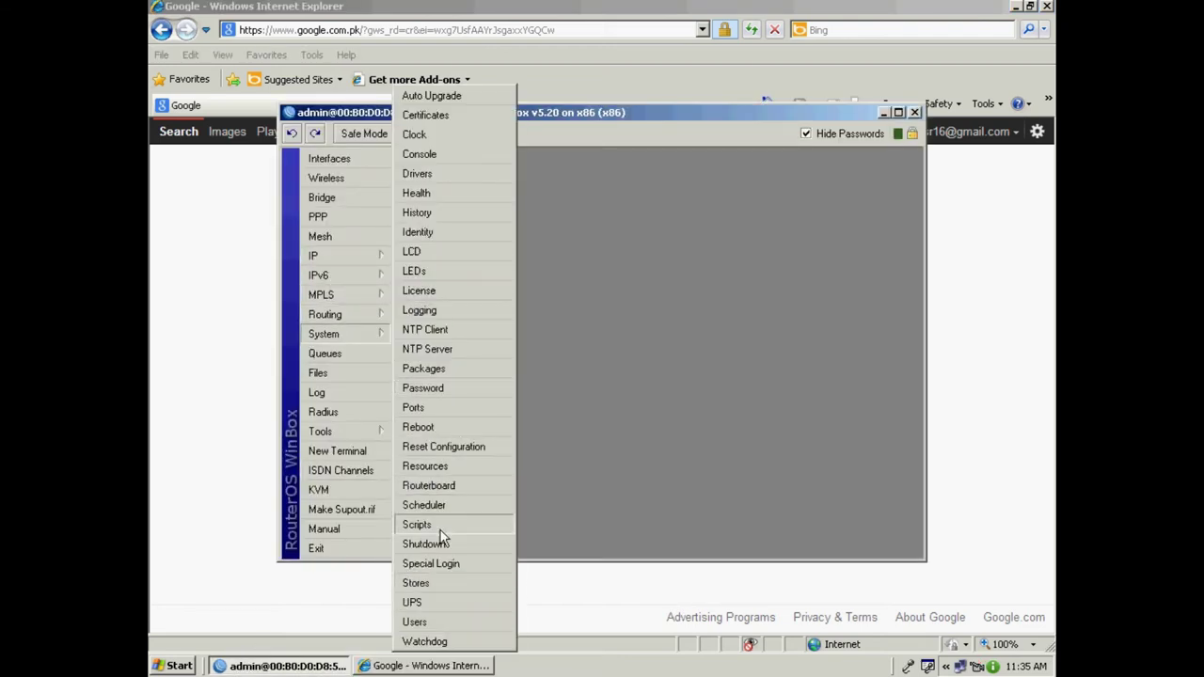
{"action": "left_click", "coordinate": [433, 426]}
{"action": "left_click", "coordinate": [593, 348]}
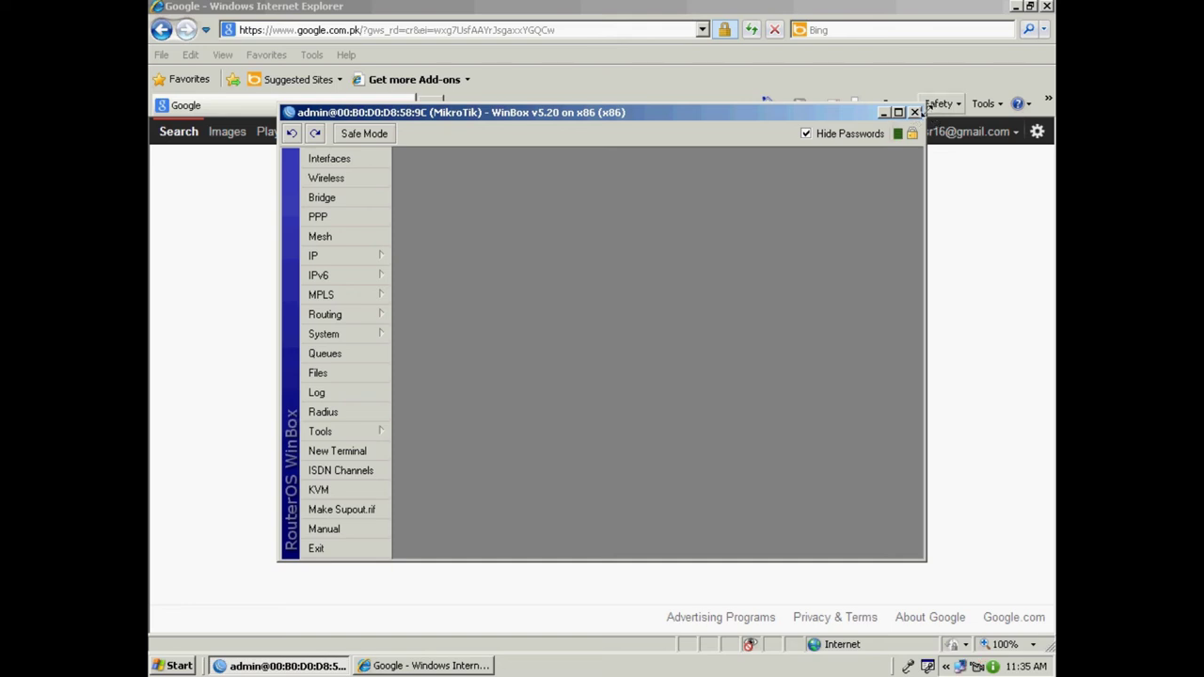
{"action": "left_click", "coordinate": [1019, 13]}
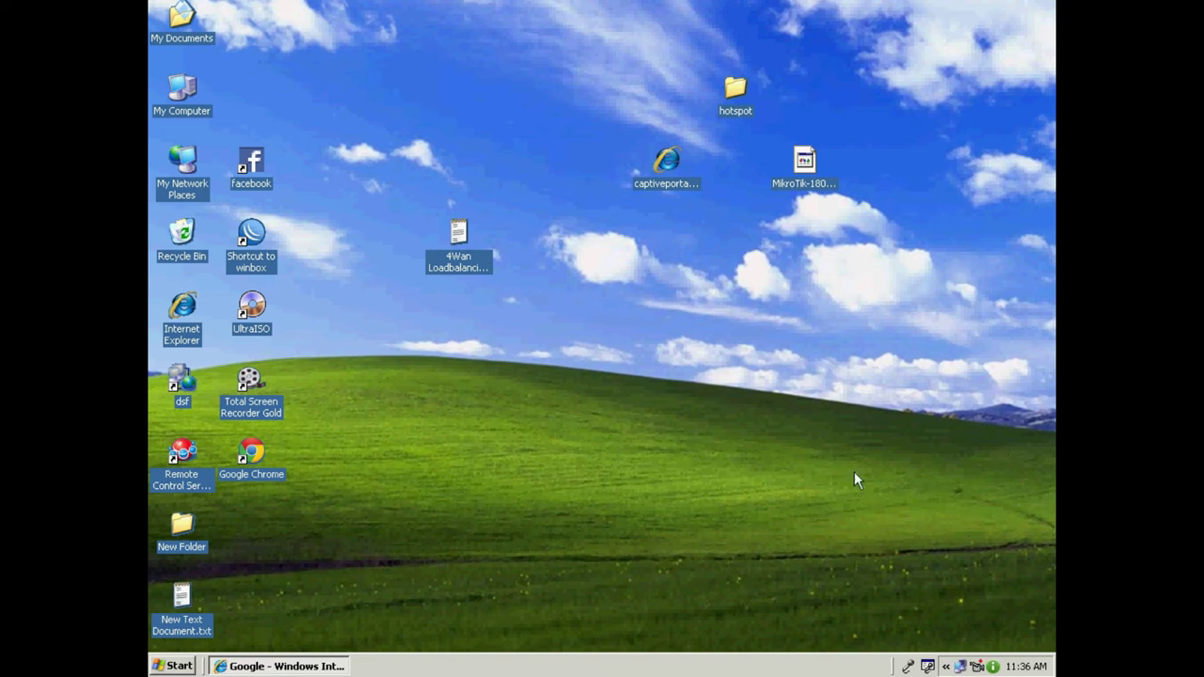
Reconnect WinBox to the rebooted router and start a new Internet Explorer window.
{"action": "left_click", "coordinate": [433, 555]}
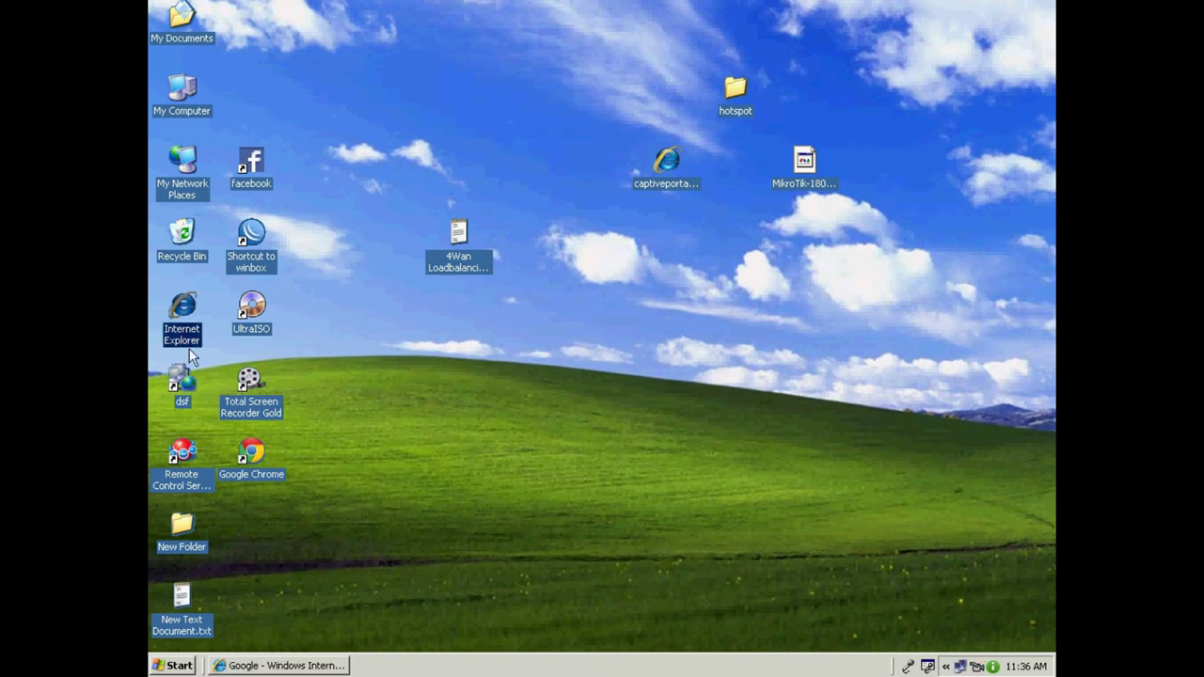
{"action": "double_click", "coordinate": [254, 237]}
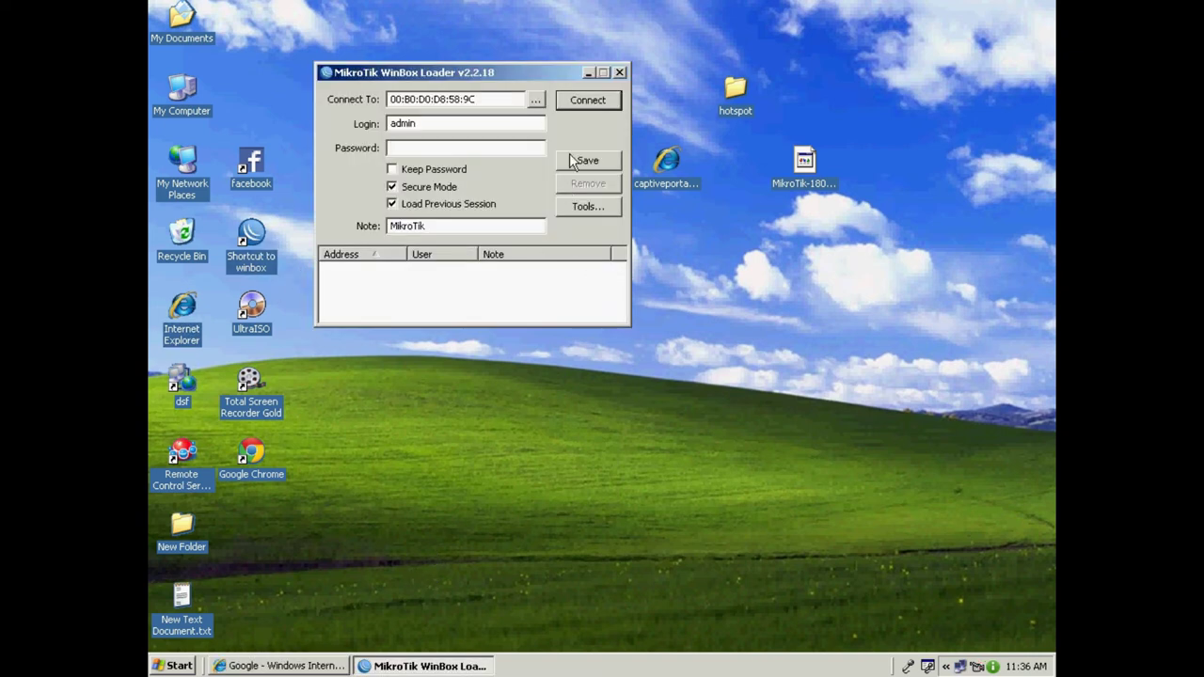
{"action": "left_click", "coordinate": [588, 101]}
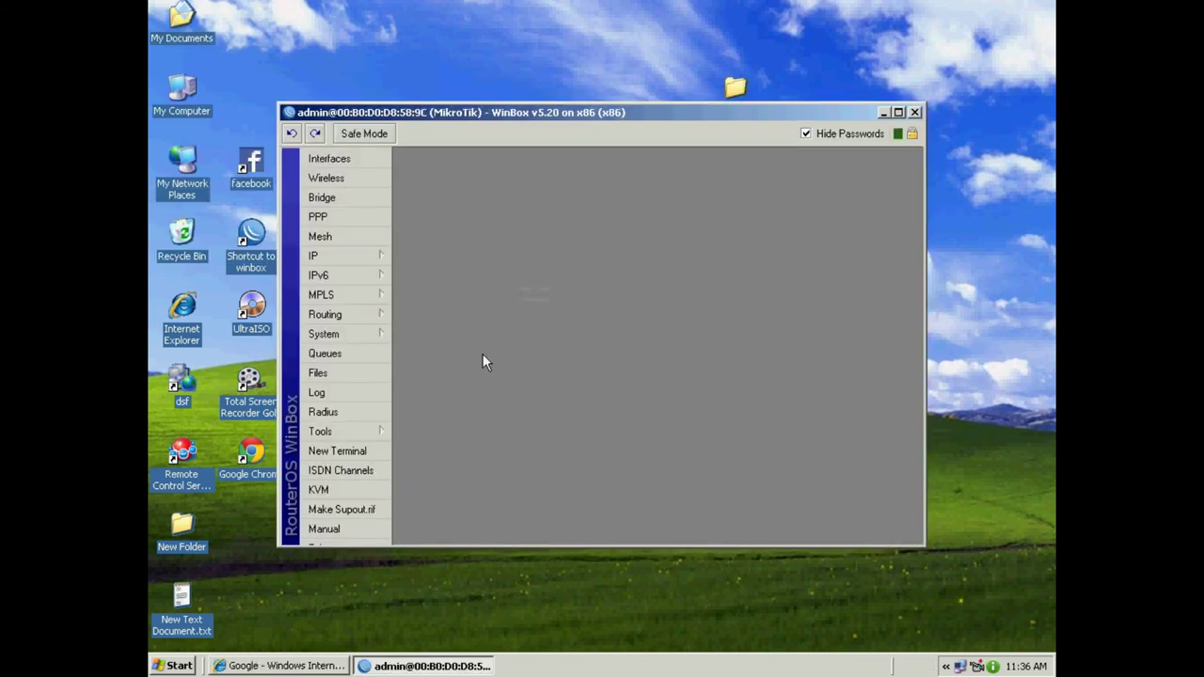
{"action": "left_click", "coordinate": [183, 316]}
{"action": "double_click", "coordinate": [183, 316]}
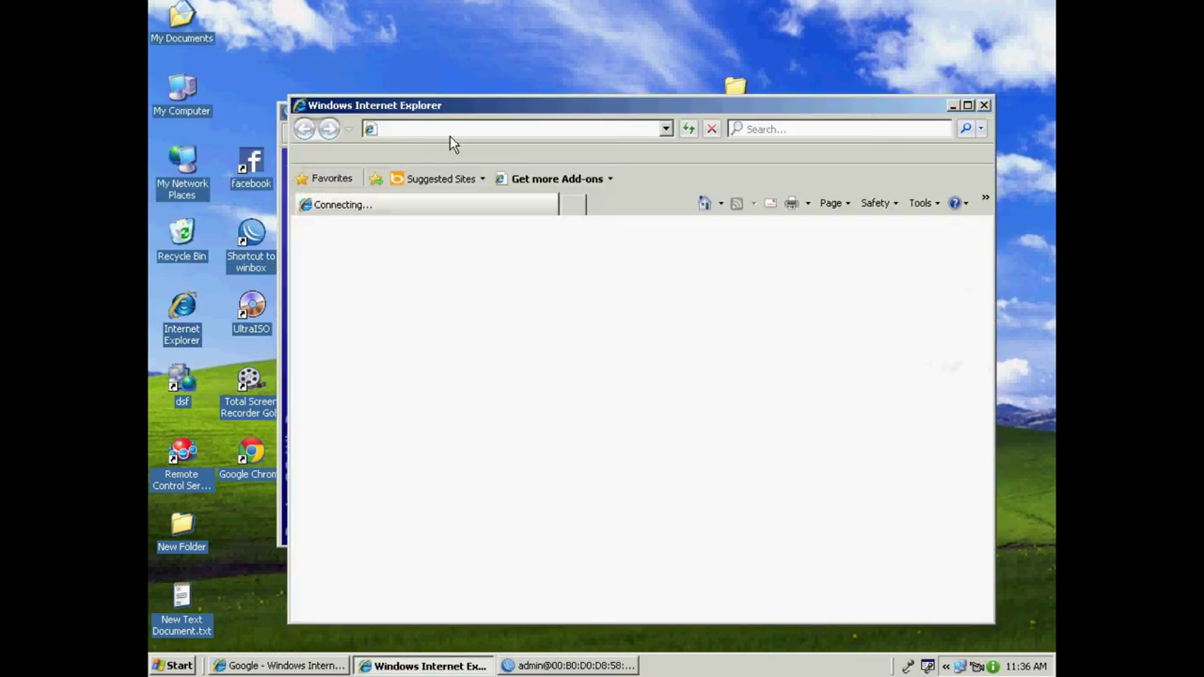
Reload the page in maximized Internet Explorer, log in to the hotspot as admin, then minimize it.
{"action": "left_click", "coordinate": [968, 106]}
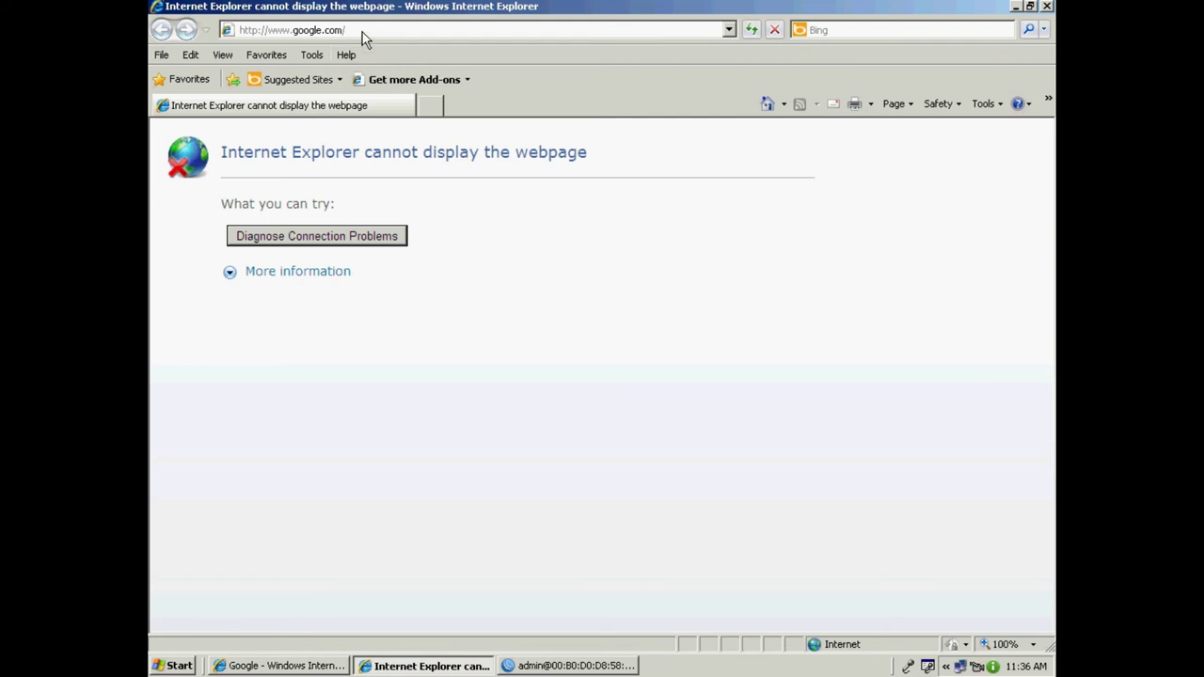
{"action": "left_click", "coordinate": [361, 30]}
{"action": "key", "text": "Return"}
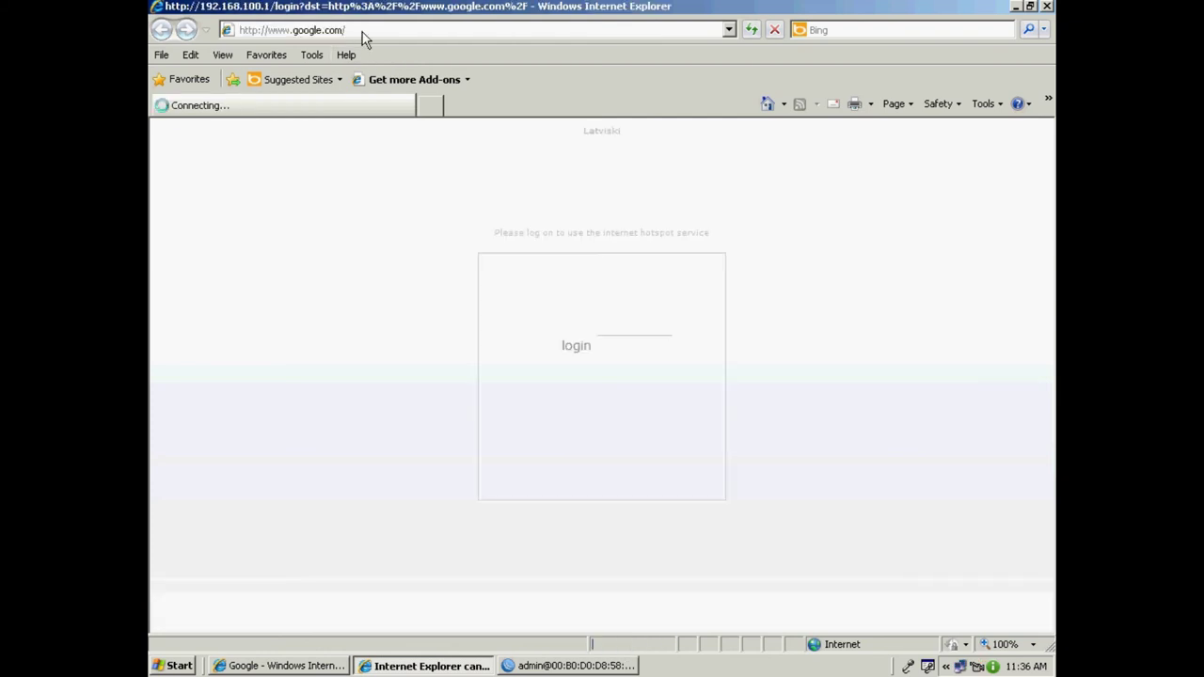
{"action": "type", "text": "admin"}
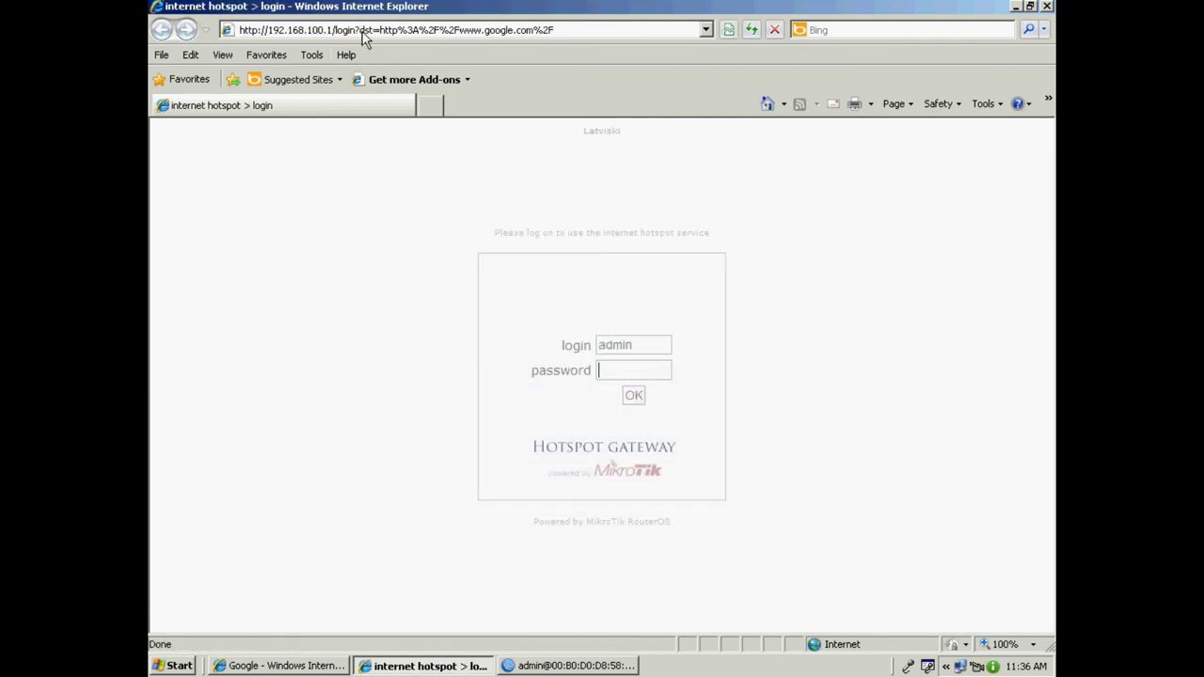
{"action": "type", "text": "123"}
{"action": "key", "text": "Return"}
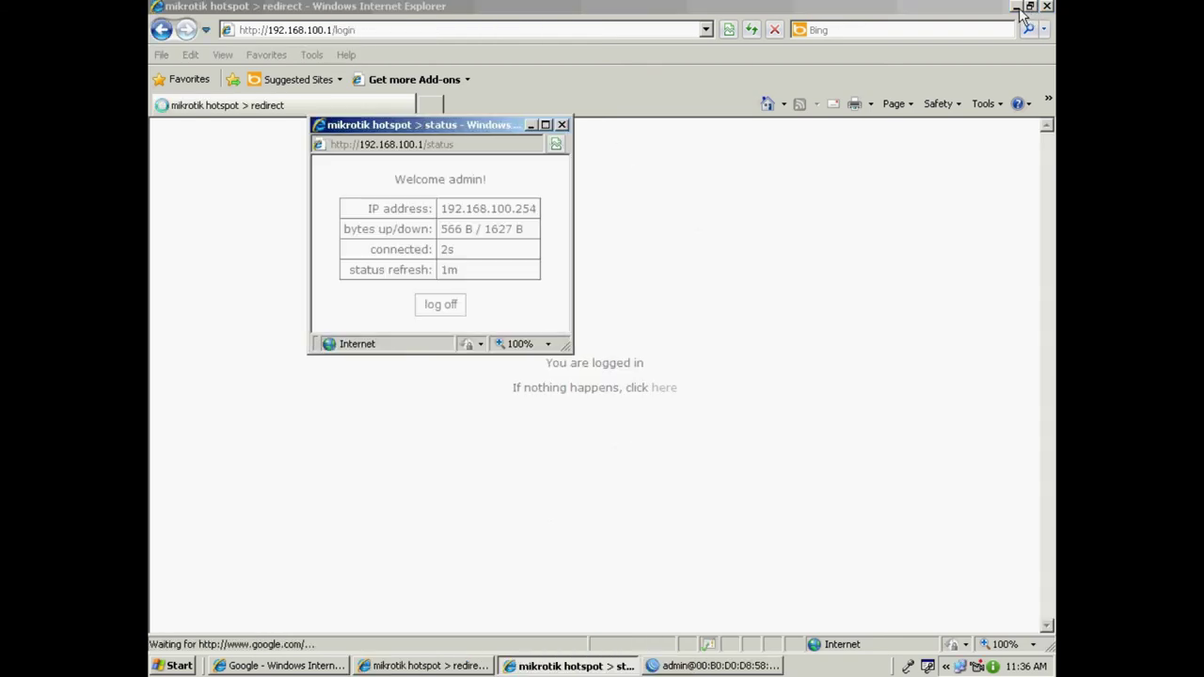
{"action": "left_click", "coordinate": [1016, 7]}
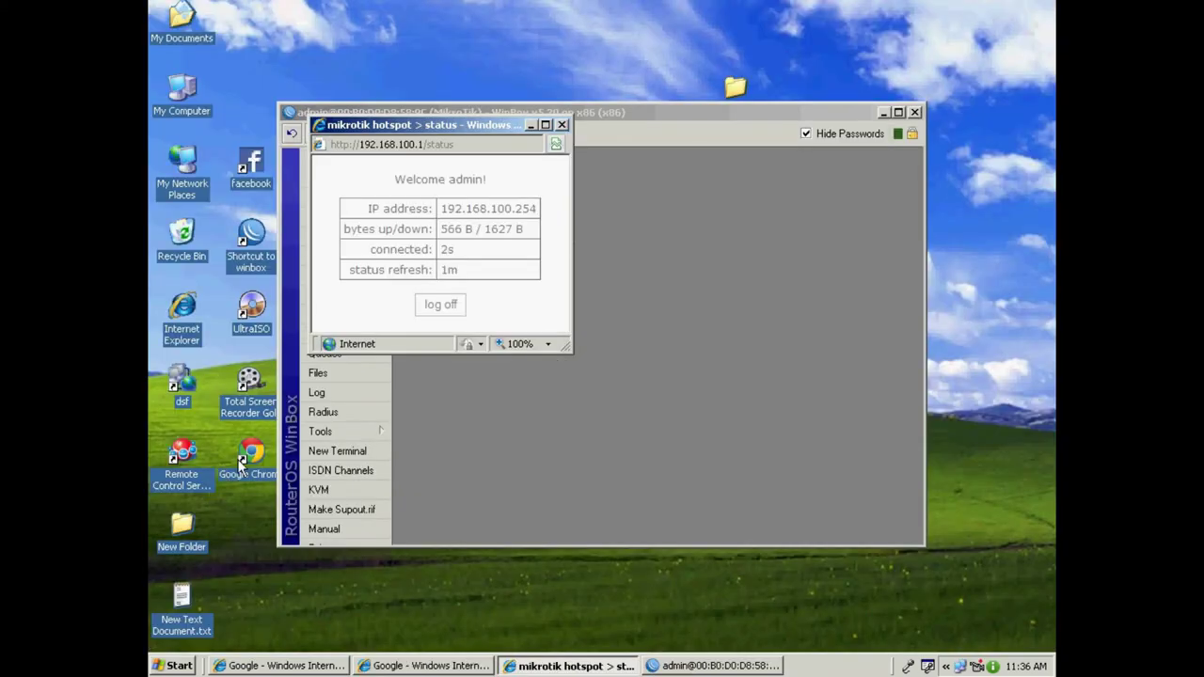
{"action": "left_click", "coordinate": [247, 459]}
{"action": "double_click", "coordinate": [247, 459]}
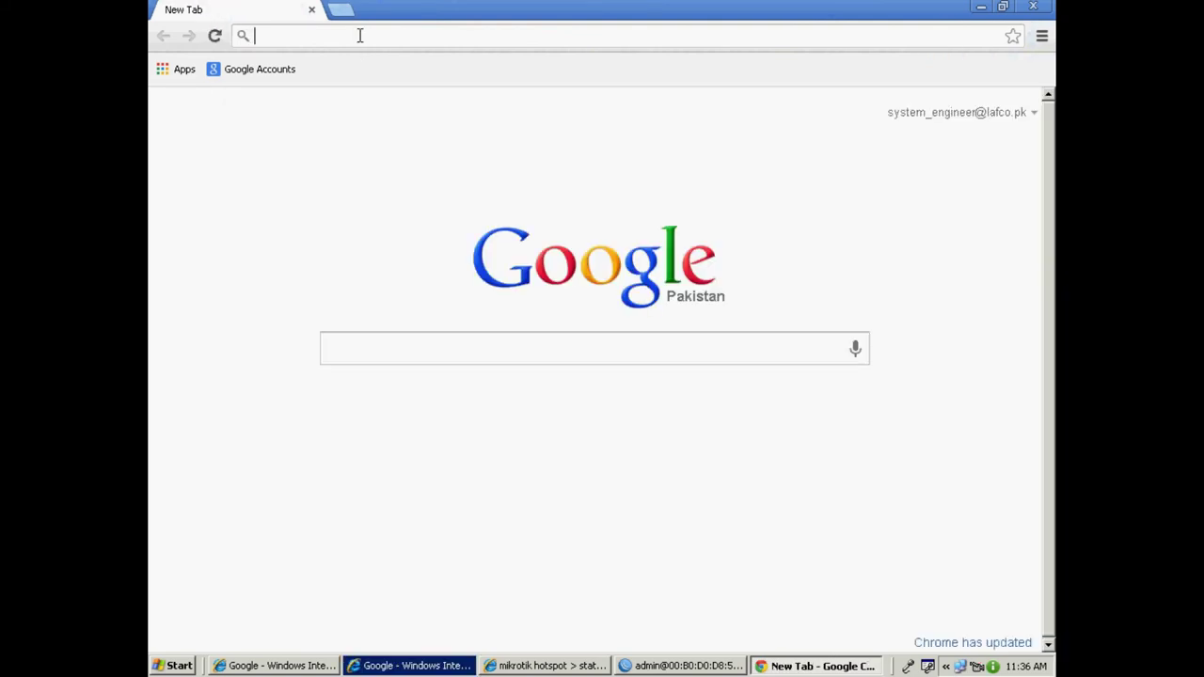
{"action": "type", "text": "www.yahoo.com"}
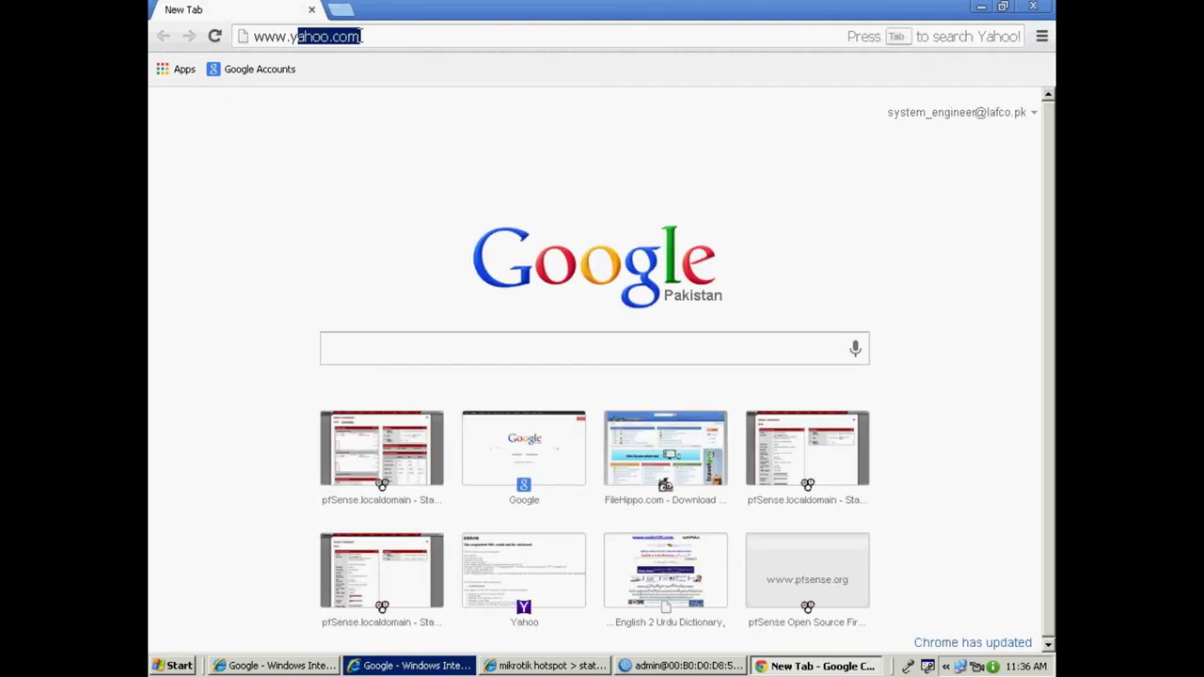
{"action": "key", "text": "Return"}
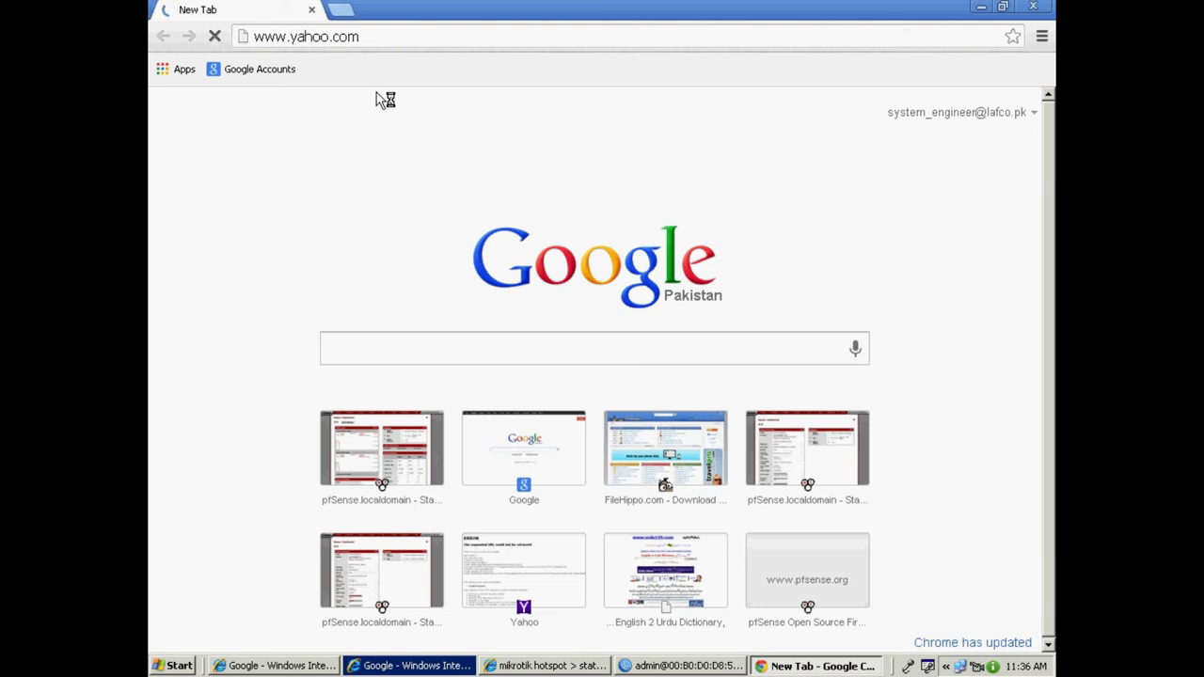
Go to the User Manager address 192.168.15.6/userman.
{"action": "left_click", "coordinate": [369, 37]}
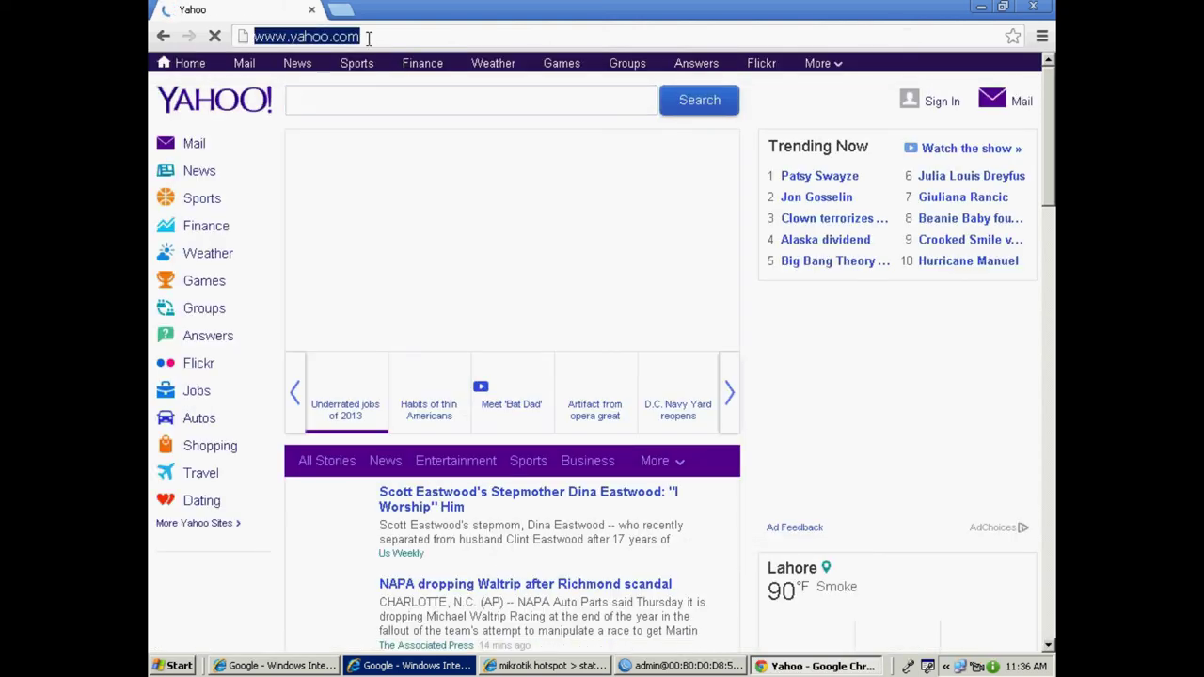
{"action": "type", "text": "192.168.15."}
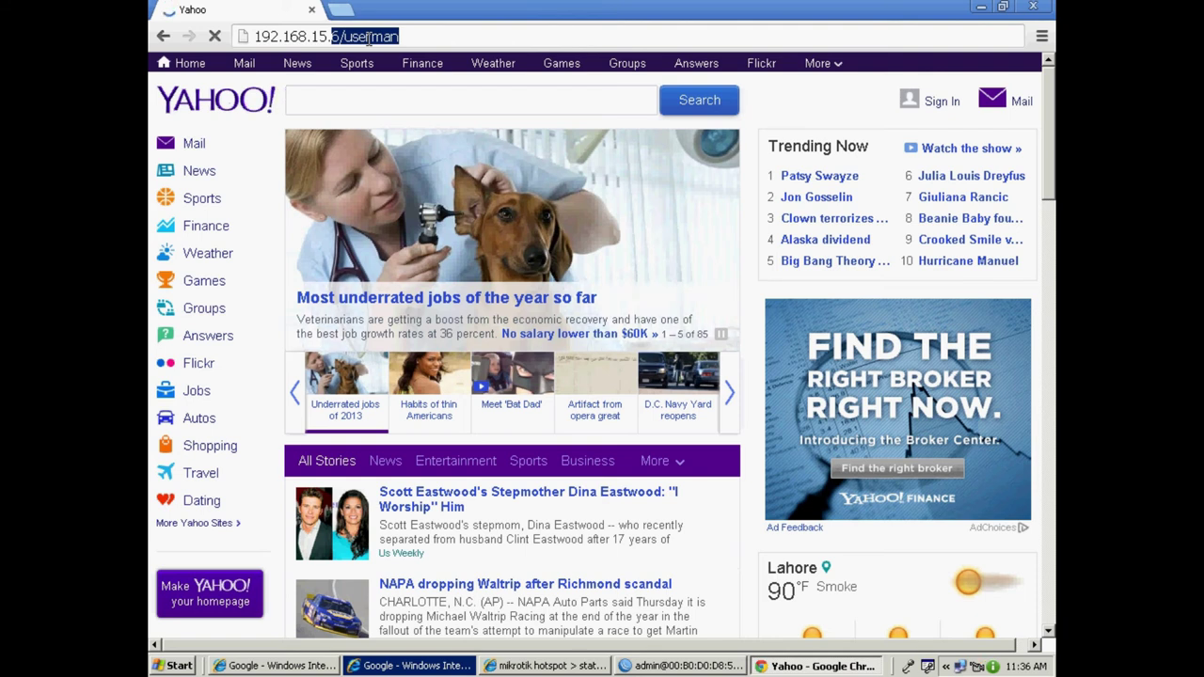
{"action": "key", "text": "Return"}
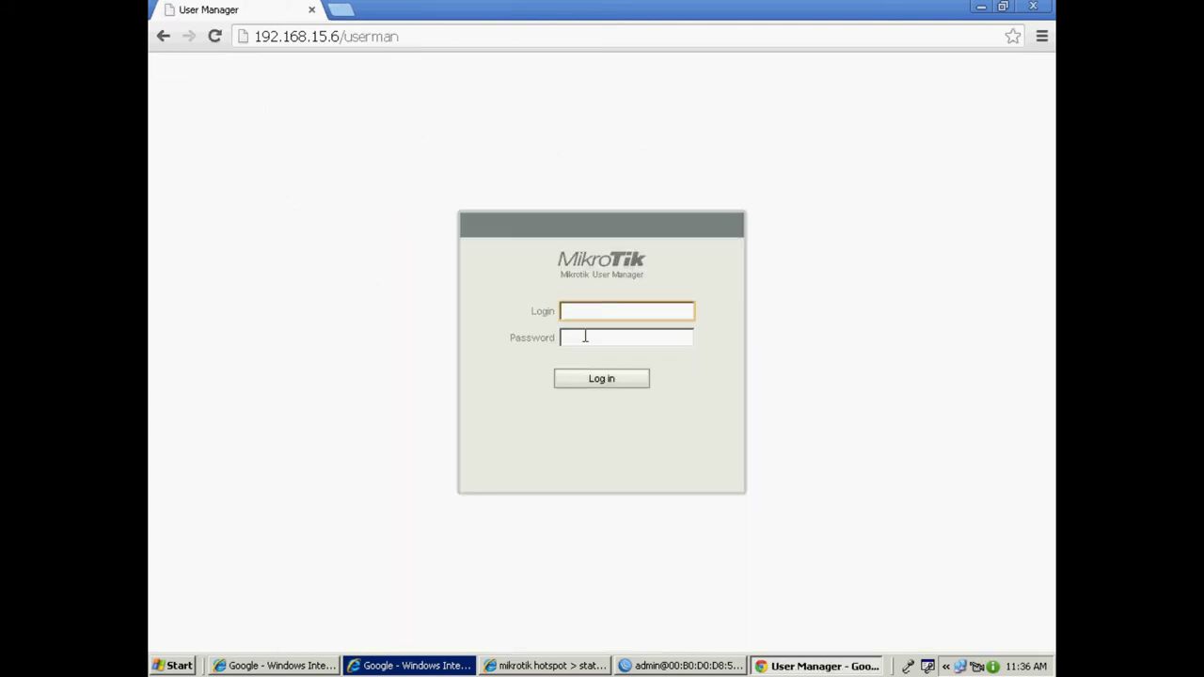
Log in to User Manager with login admin and the administrator password.
{"action": "type", "text": "admin"}
{"action": "left_click", "coordinate": [585, 335]}
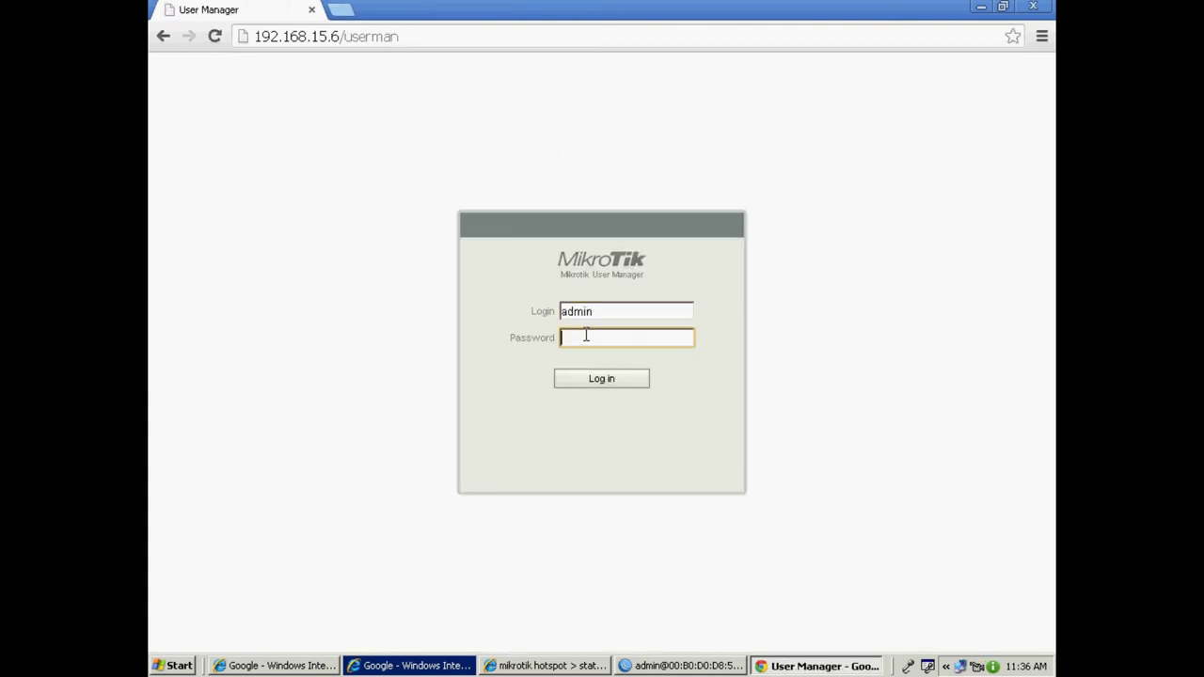
{"action": "type", "text": "123"}
{"action": "left_click", "coordinate": [596, 382]}
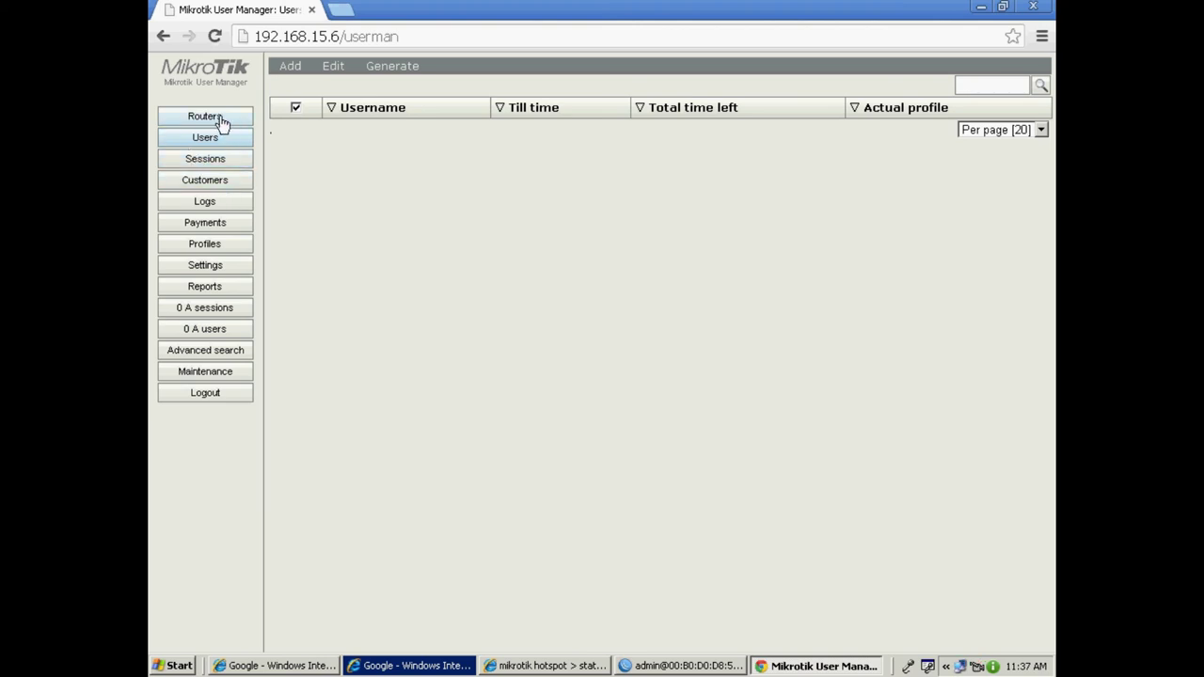
Start a new router named air with IP 127.0.0.1 and its shared secret.
{"action": "left_click", "coordinate": [220, 120]}
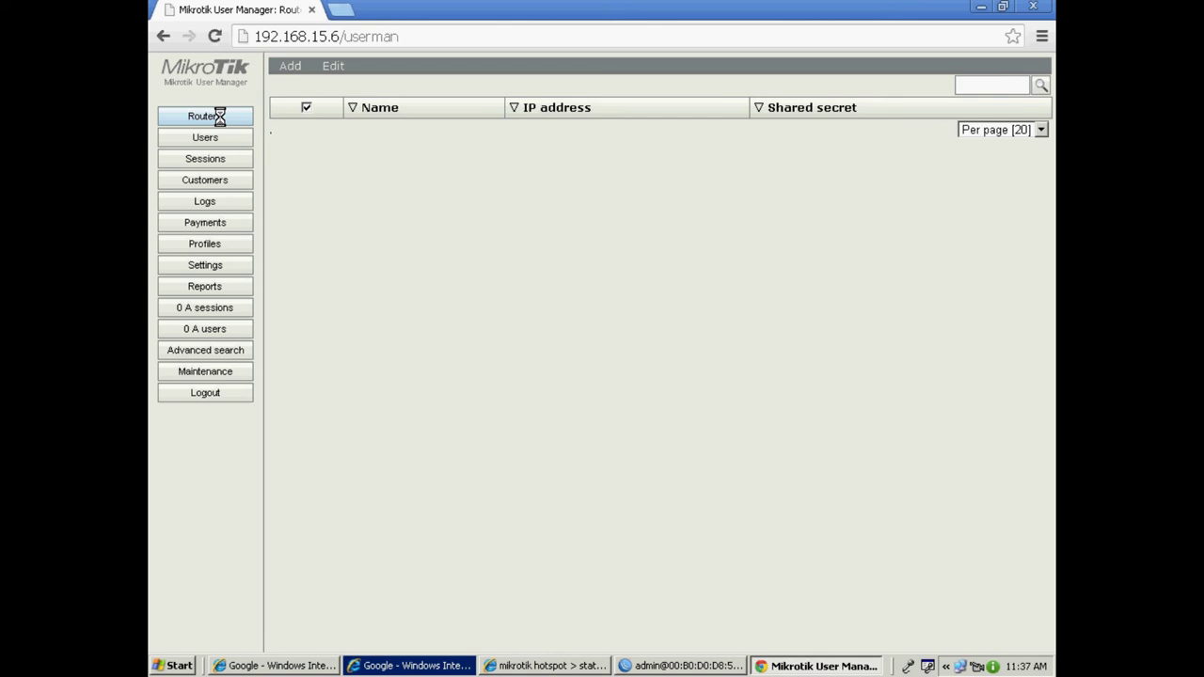
{"action": "left_click", "coordinate": [292, 72]}
{"action": "left_click", "coordinate": [293, 87]}
{"action": "left_click", "coordinate": [601, 239]}
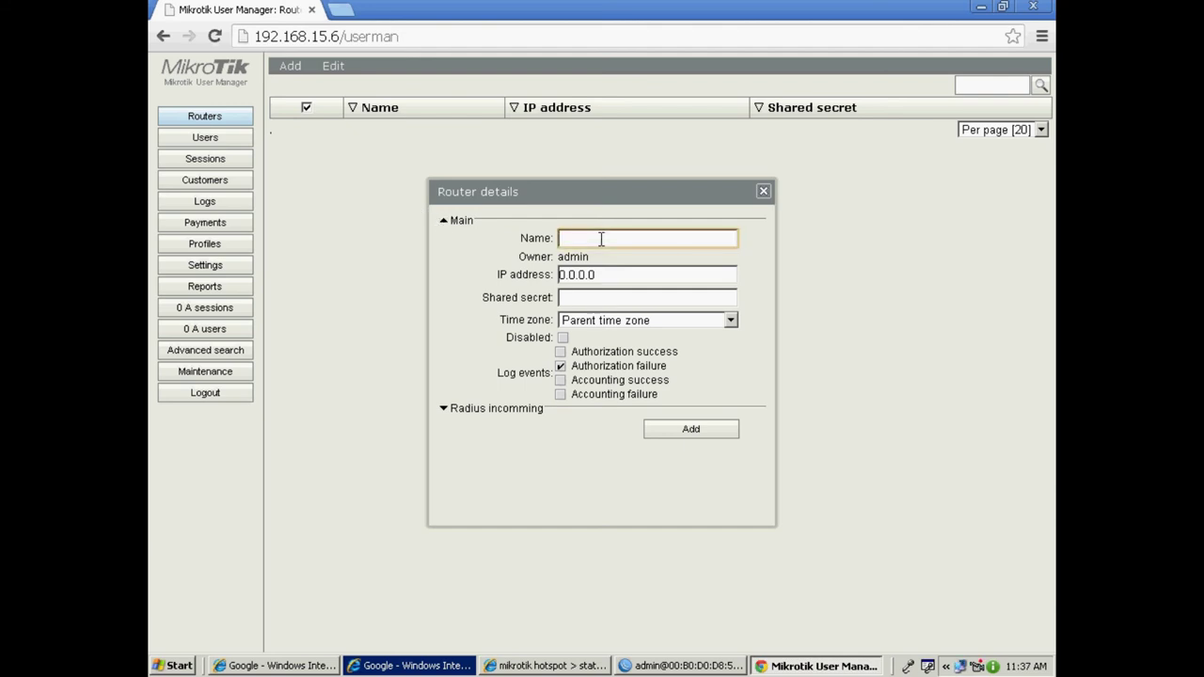
{"action": "type", "text": "air"}
{"action": "left_click", "coordinate": [608, 273]}
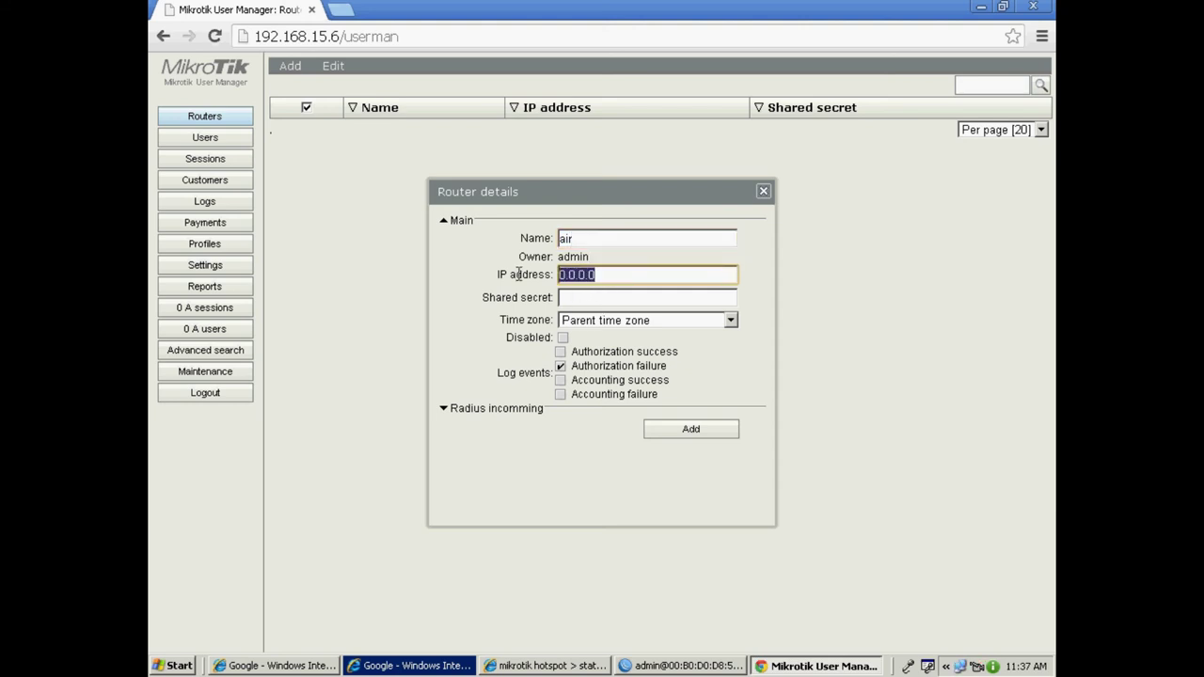
{"action": "type", "text": "127."}
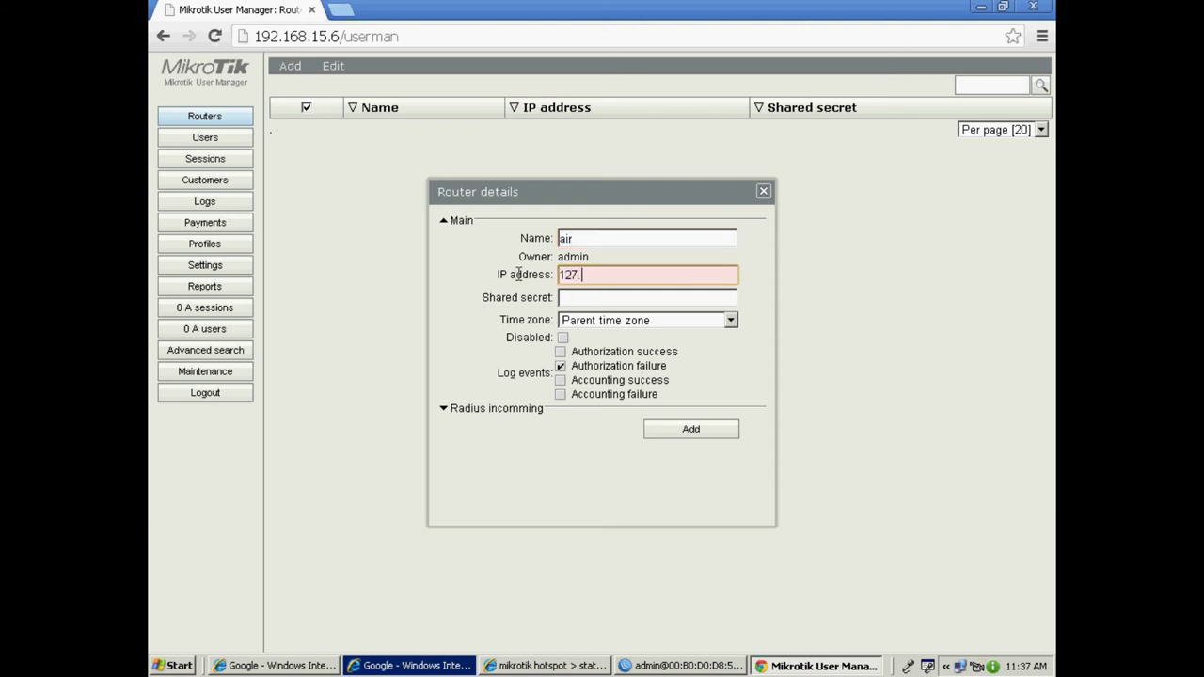
{"action": "type", "text": "0.0.1"}
{"action": "left_click", "coordinate": [587, 297]}
{"action": "type", "text": "123"}
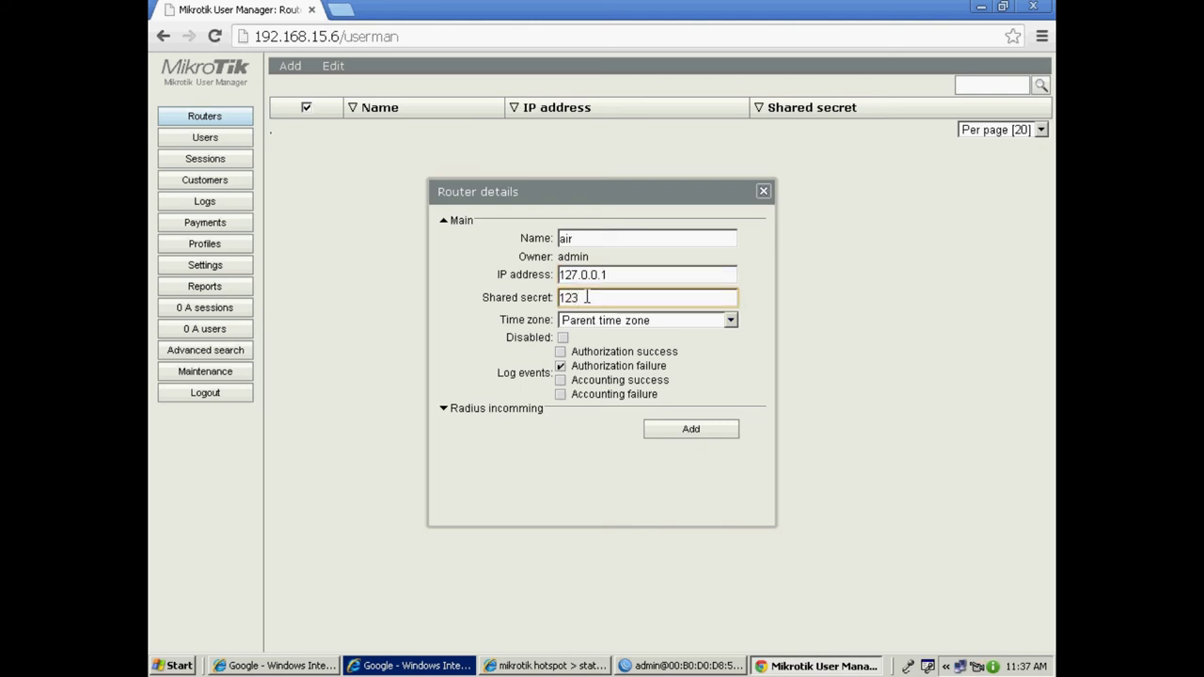
Set the router time zone to +05:00, enable all four log events, and add it.
{"action": "left_click", "coordinate": [732, 323]}
{"action": "scroll", "coordinate": [733, 462], "scroll_direction": "down", "scroll_amount": 1}
{"action": "scroll", "coordinate": [732, 462], "scroll_direction": "down", "scroll_amount": 2}
{"action": "left_click", "coordinate": [612, 570]}
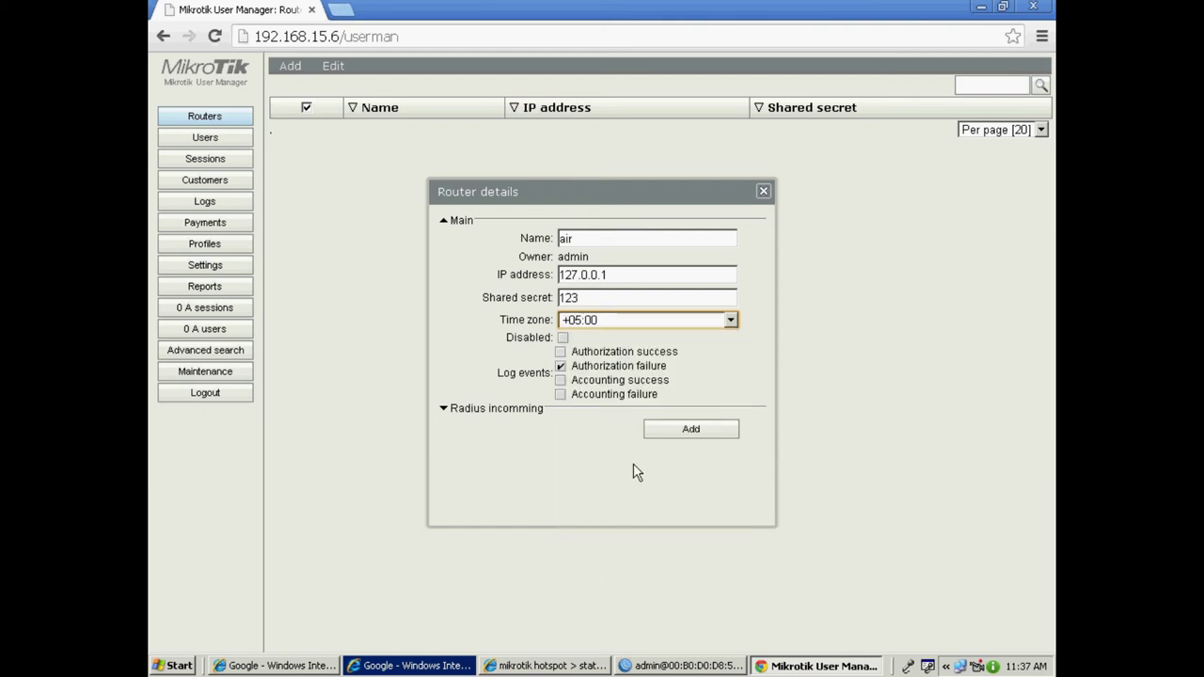
{"action": "left_click", "coordinate": [561, 366]}
{"action": "left_click", "coordinate": [561, 352]}
{"action": "left_click", "coordinate": [561, 366]}
{"action": "left_click", "coordinate": [561, 380]}
{"action": "left_click", "coordinate": [561, 394]}
{"action": "left_click", "coordinate": [698, 431]}
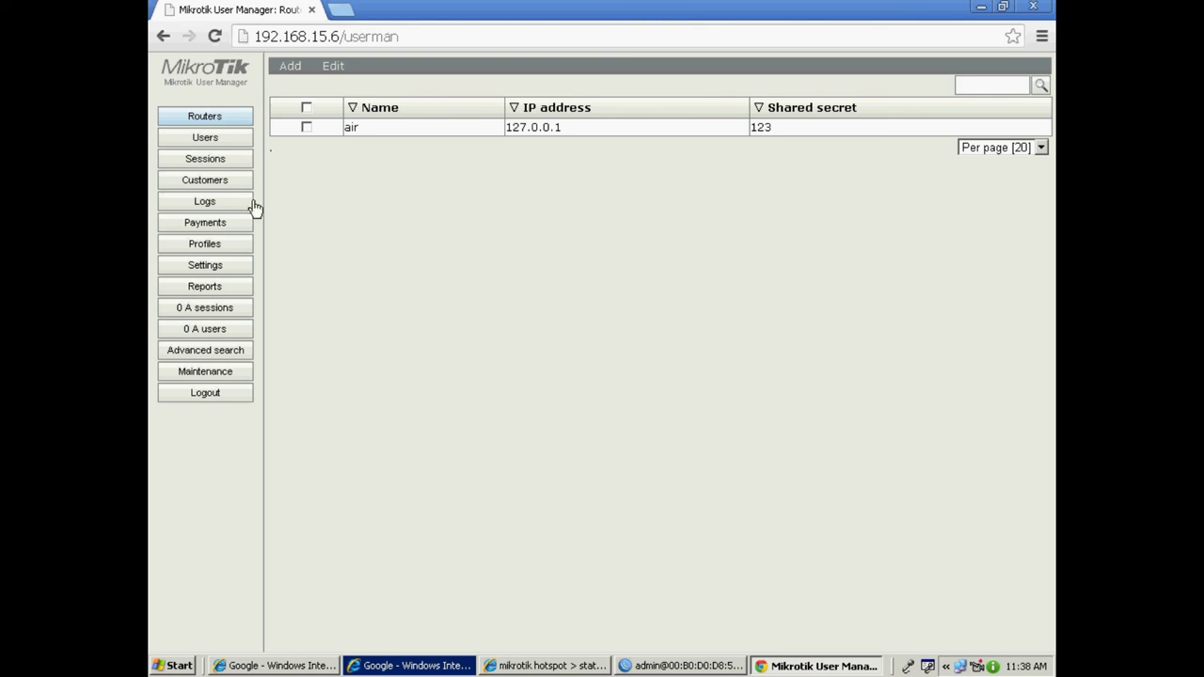
Open the Customers list and inspect the admin customer's details without changes.
{"action": "left_click", "coordinate": [221, 181]}
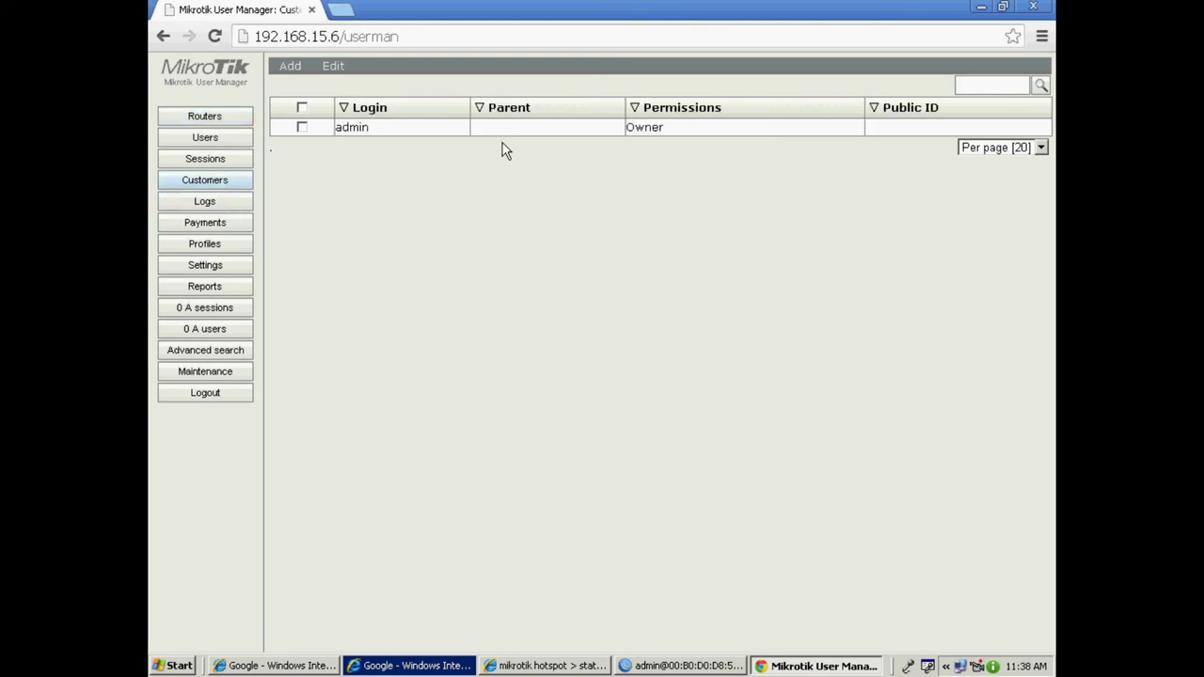
{"action": "left_click", "coordinate": [351, 129]}
{"action": "left_click", "coordinate": [342, 127]}
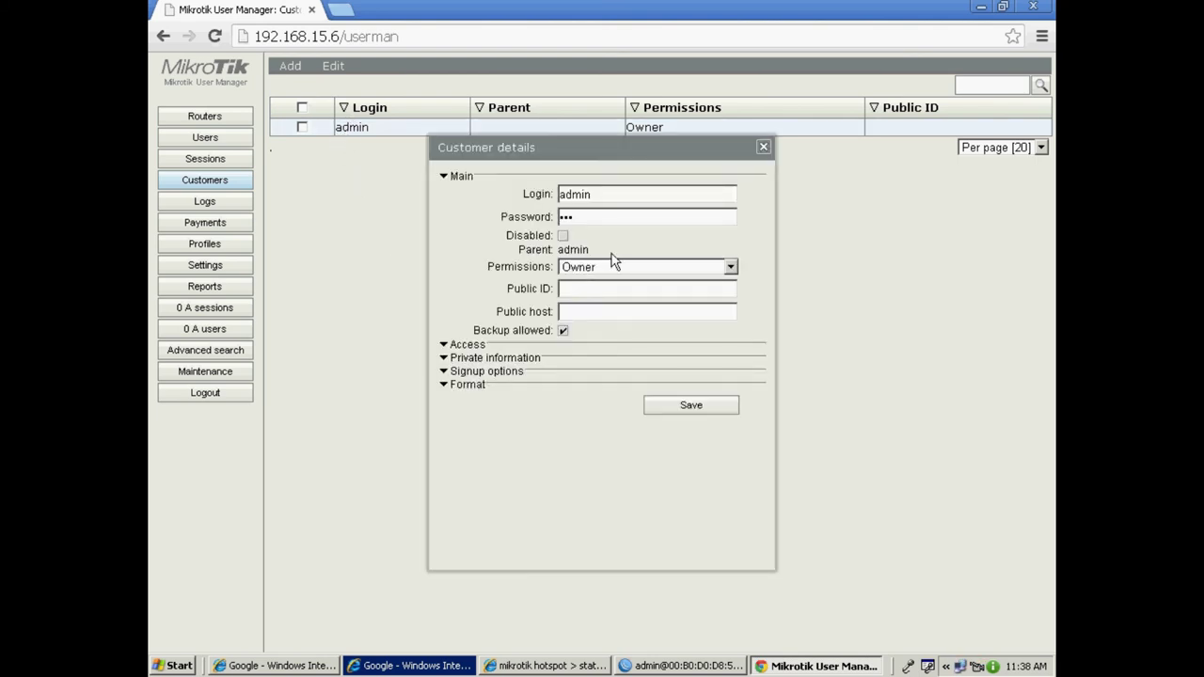
{"action": "left_click", "coordinate": [763, 148]}
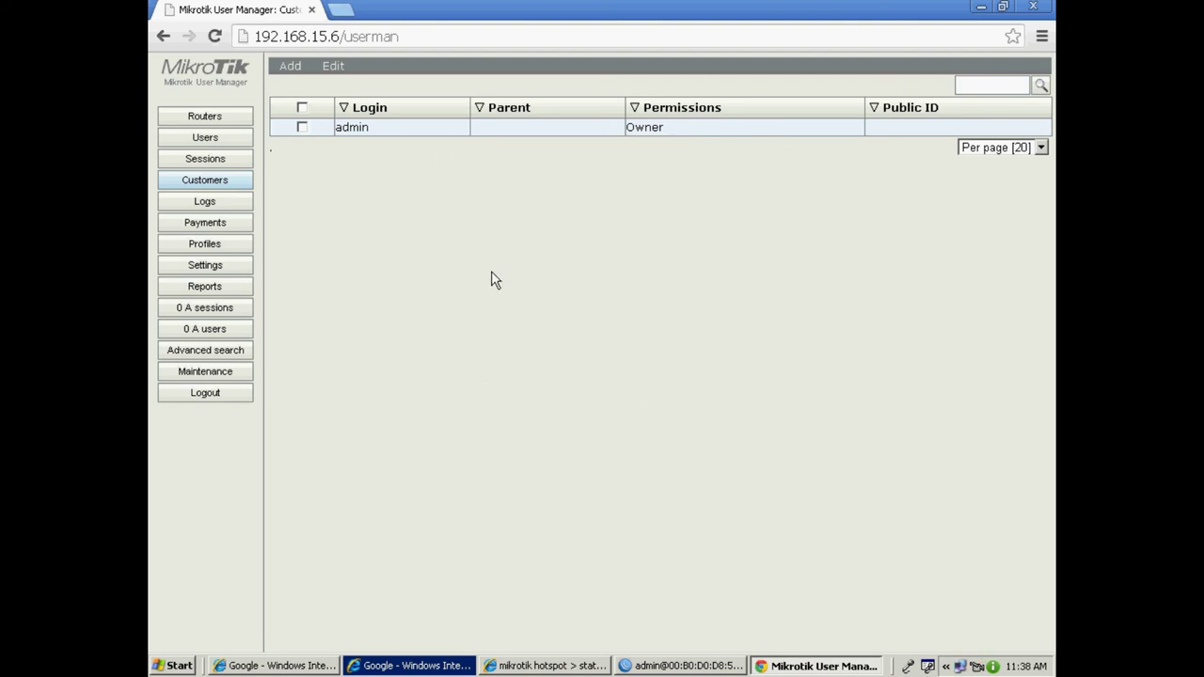
Start a new customer with a login and password and Full permissions.
{"action": "left_click", "coordinate": [291, 68]}
{"action": "left_click", "coordinate": [293, 86]}
{"action": "left_click", "coordinate": [634, 194]}
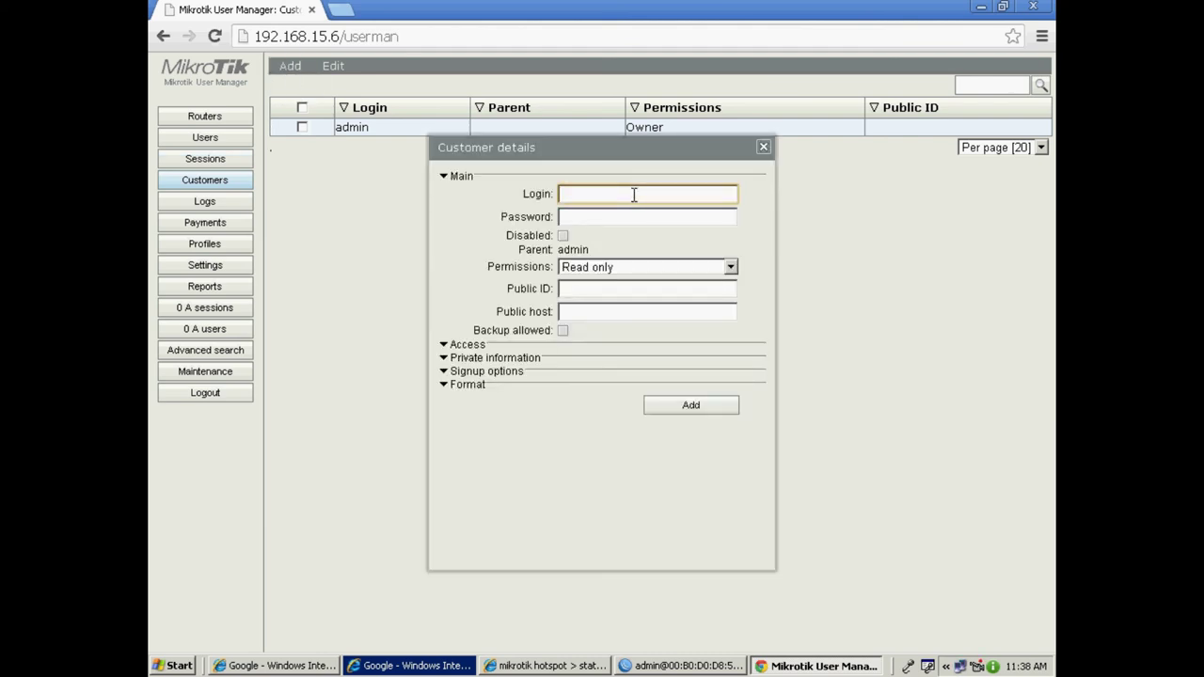
{"action": "key", "text": "Tab"}
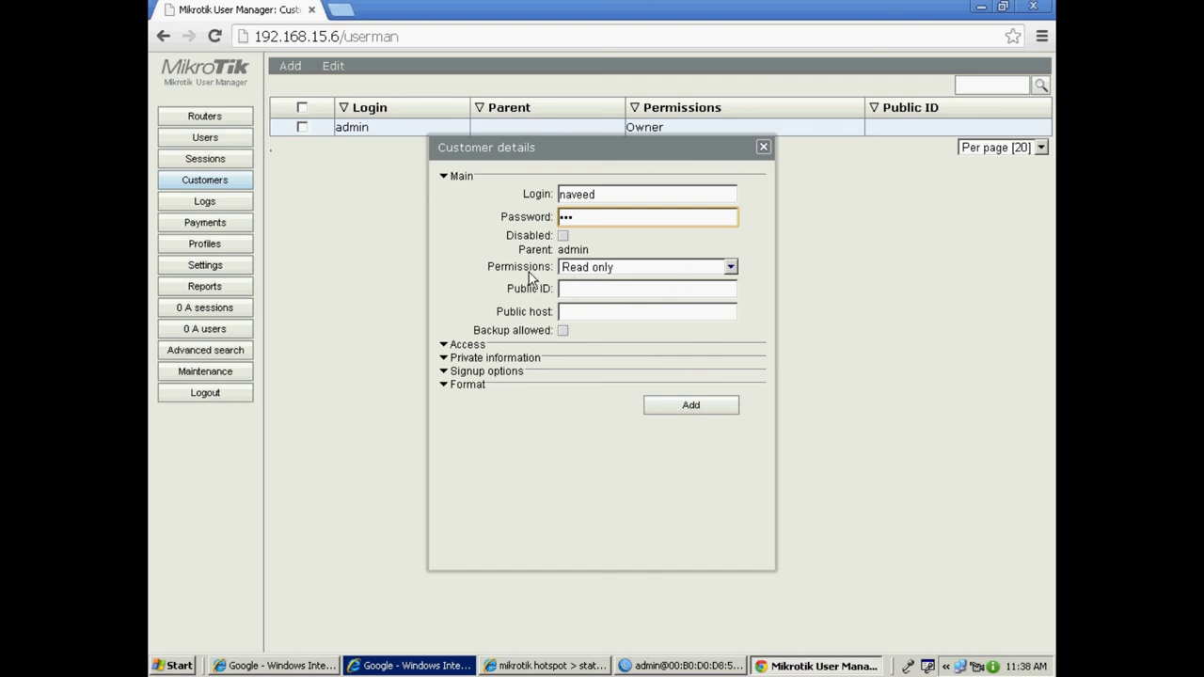
{"action": "left_click", "coordinate": [731, 268]}
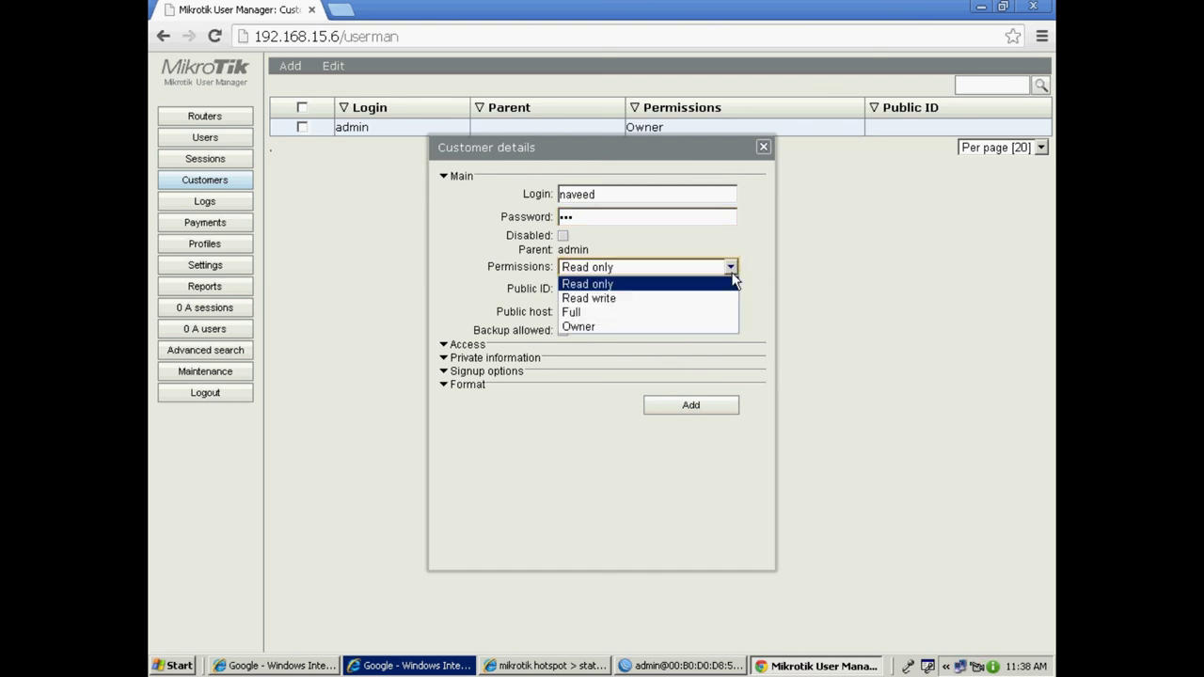
{"action": "left_click", "coordinate": [589, 313]}
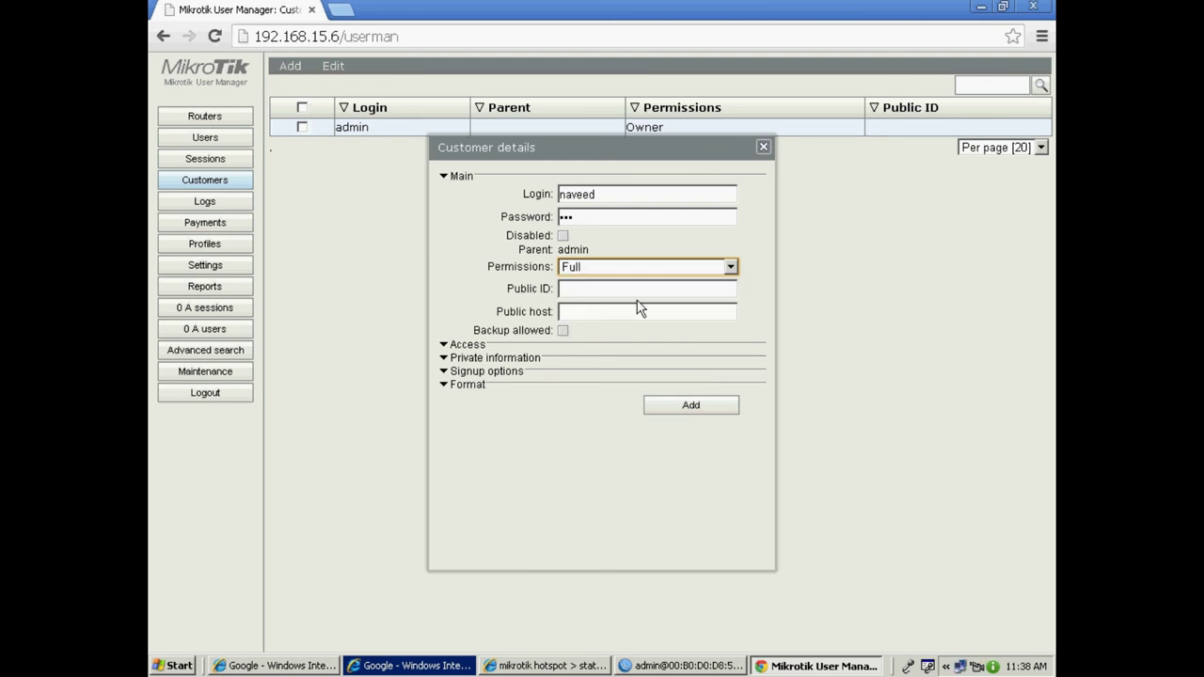
Expand the access, private information, signup and format sections, then add the customer.
{"action": "left_click", "coordinate": [443, 345]}
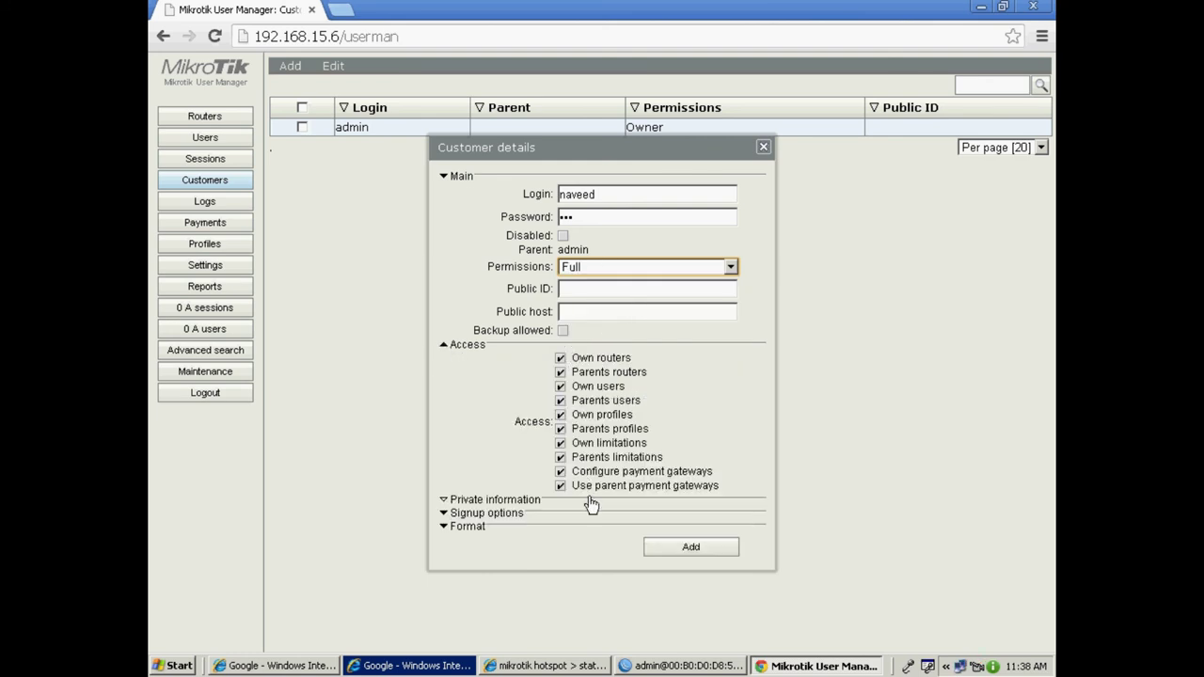
{"action": "left_click", "coordinate": [444, 501]}
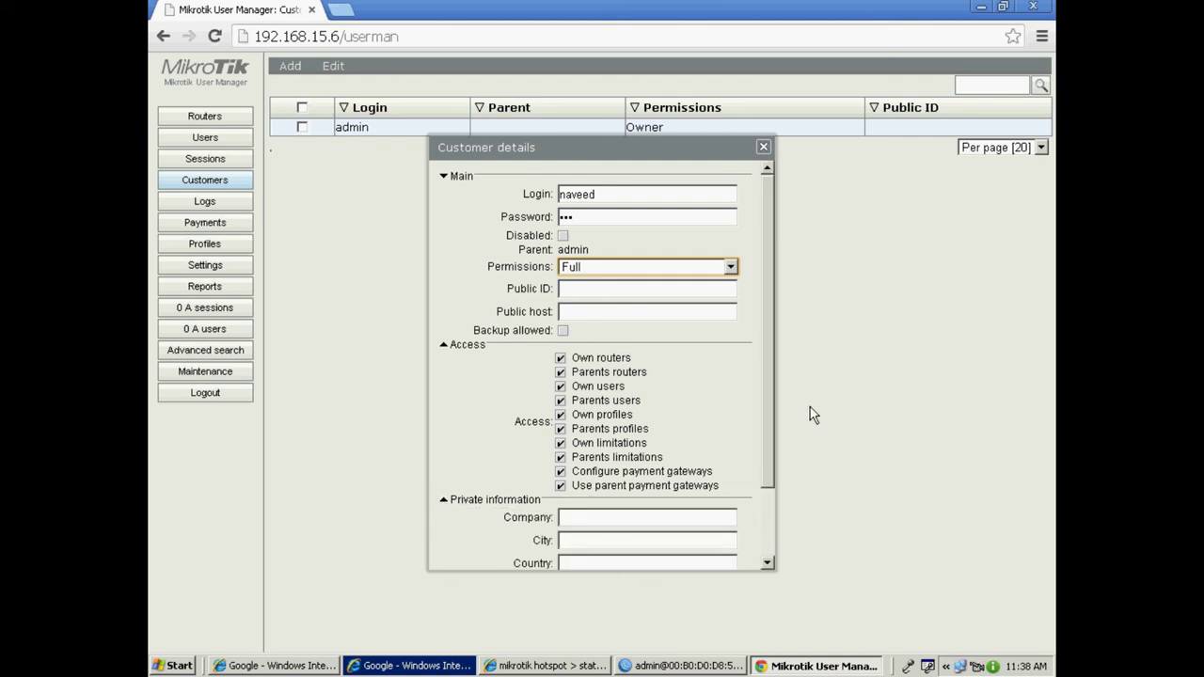
{"action": "scroll", "coordinate": [774, 502], "scroll_direction": "down", "scroll_amount": 3}
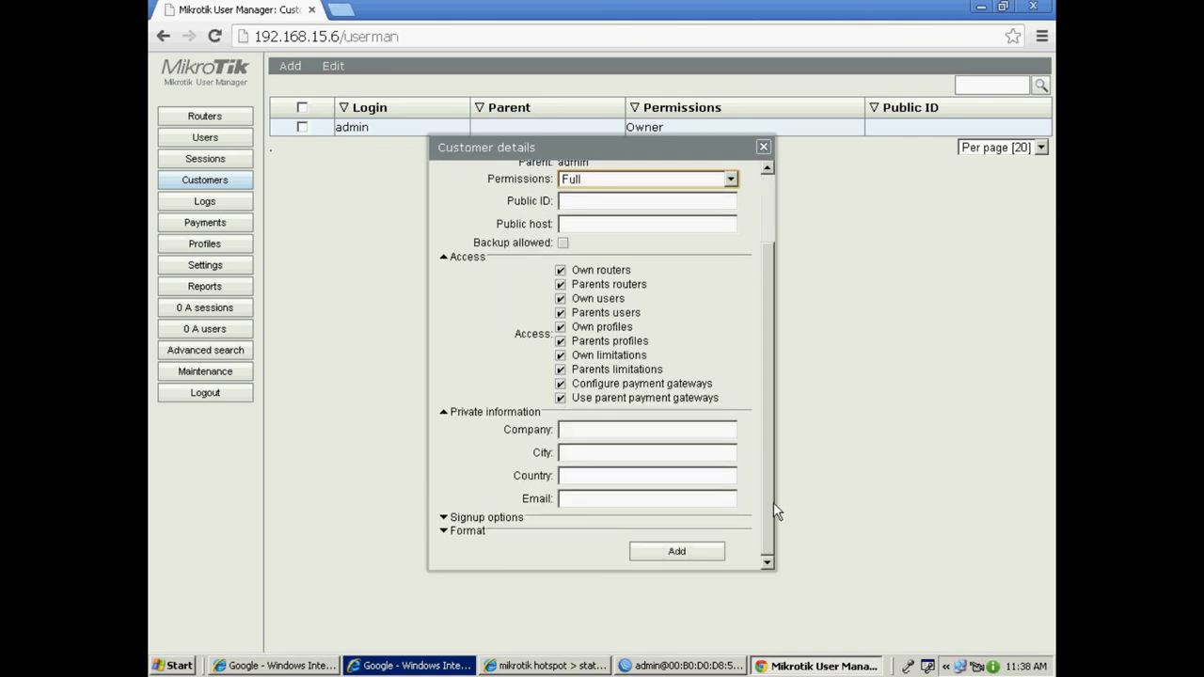
{"action": "left_click", "coordinate": [443, 518]}
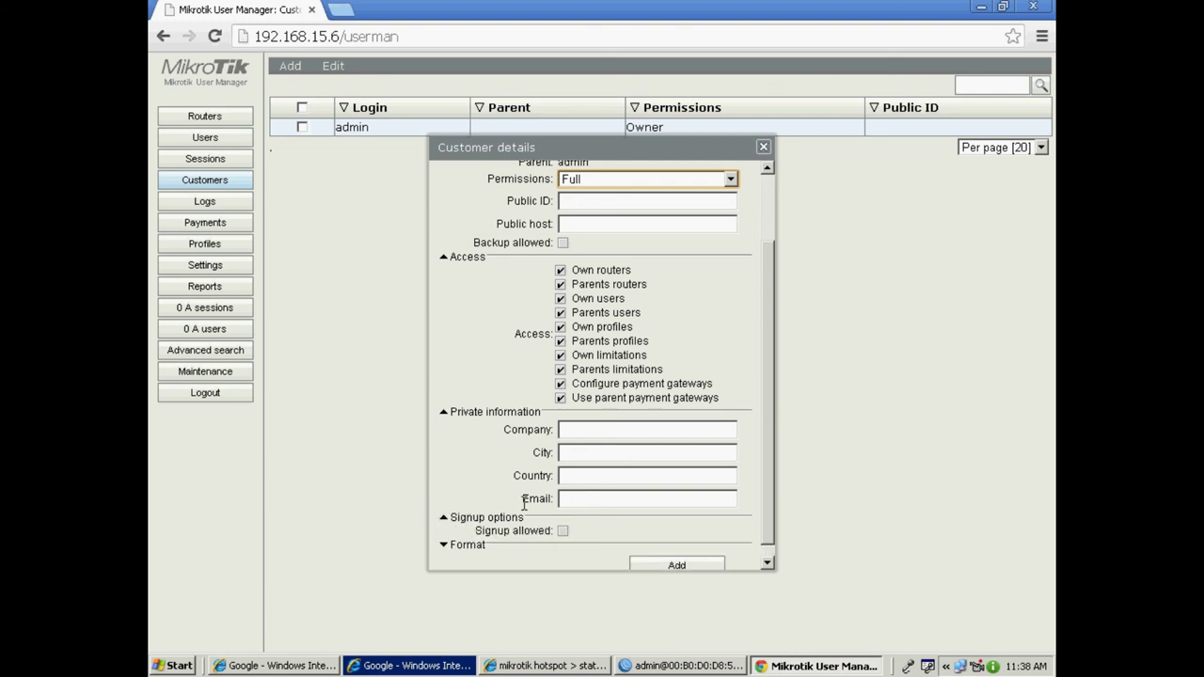
{"action": "scroll", "coordinate": [474, 482], "scroll_direction": "down", "scroll_amount": 1}
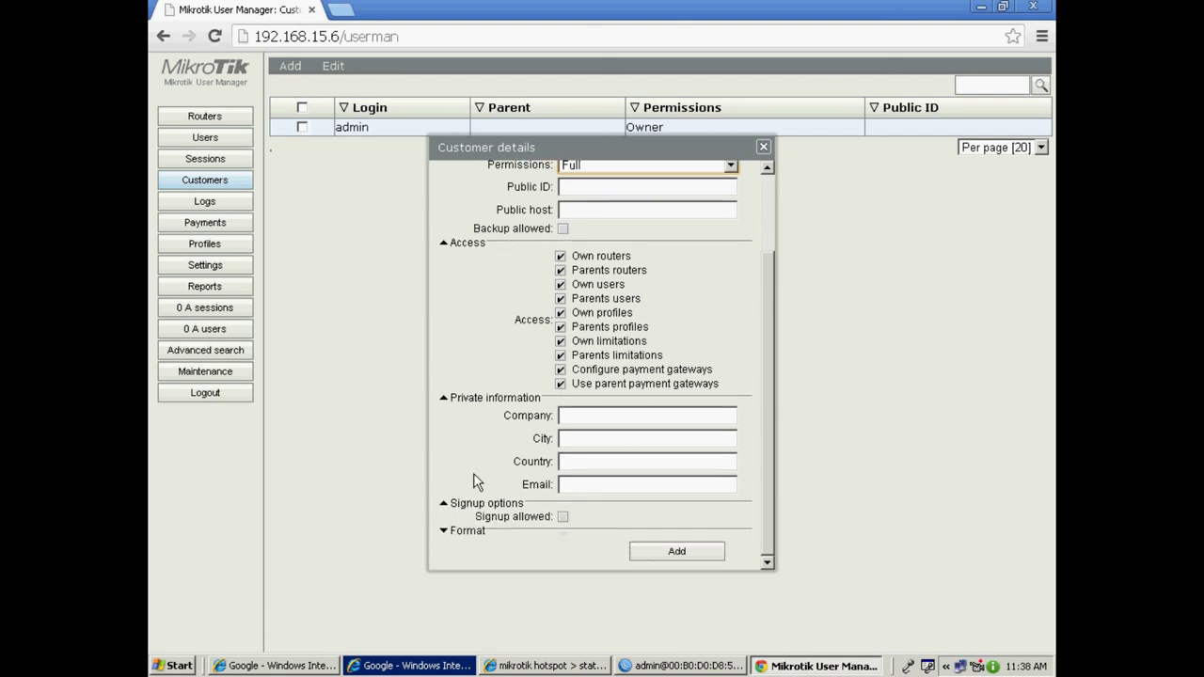
{"action": "left_click", "coordinate": [447, 531]}
{"action": "scroll", "coordinate": [482, 451], "scroll_direction": "down", "scroll_amount": 1}
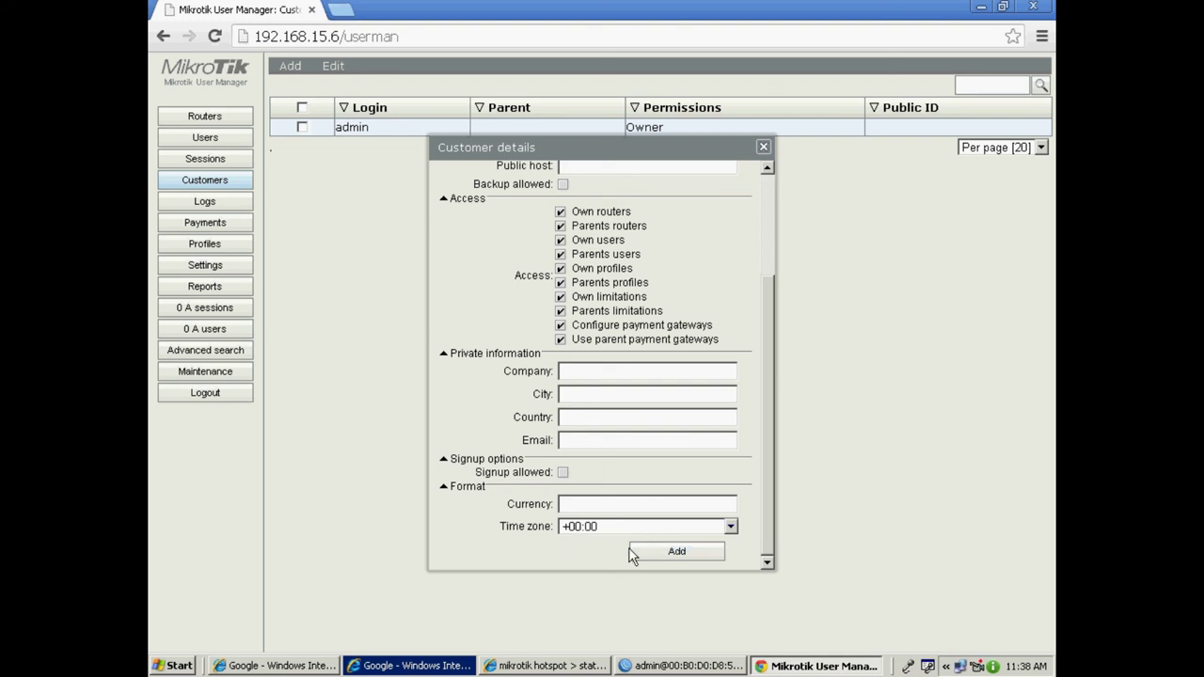
{"action": "left_click", "coordinate": [682, 554]}
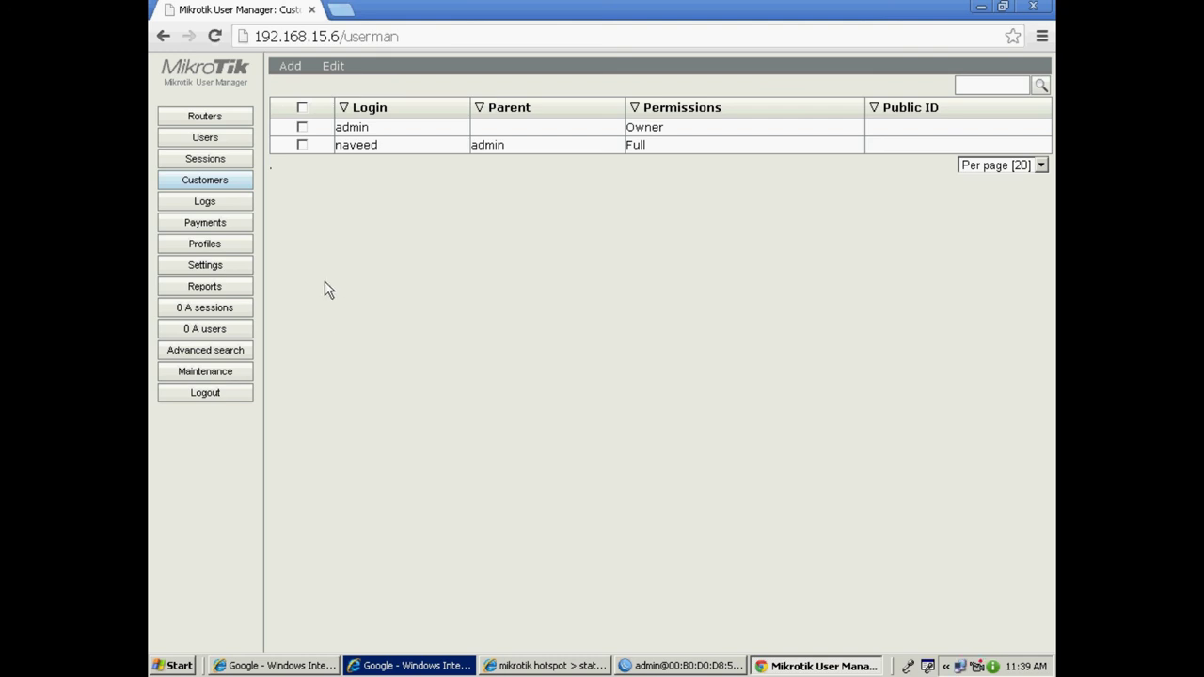
Create a new profile named 1Mpbs from the Profiles page.
{"action": "left_click", "coordinate": [205, 245]}
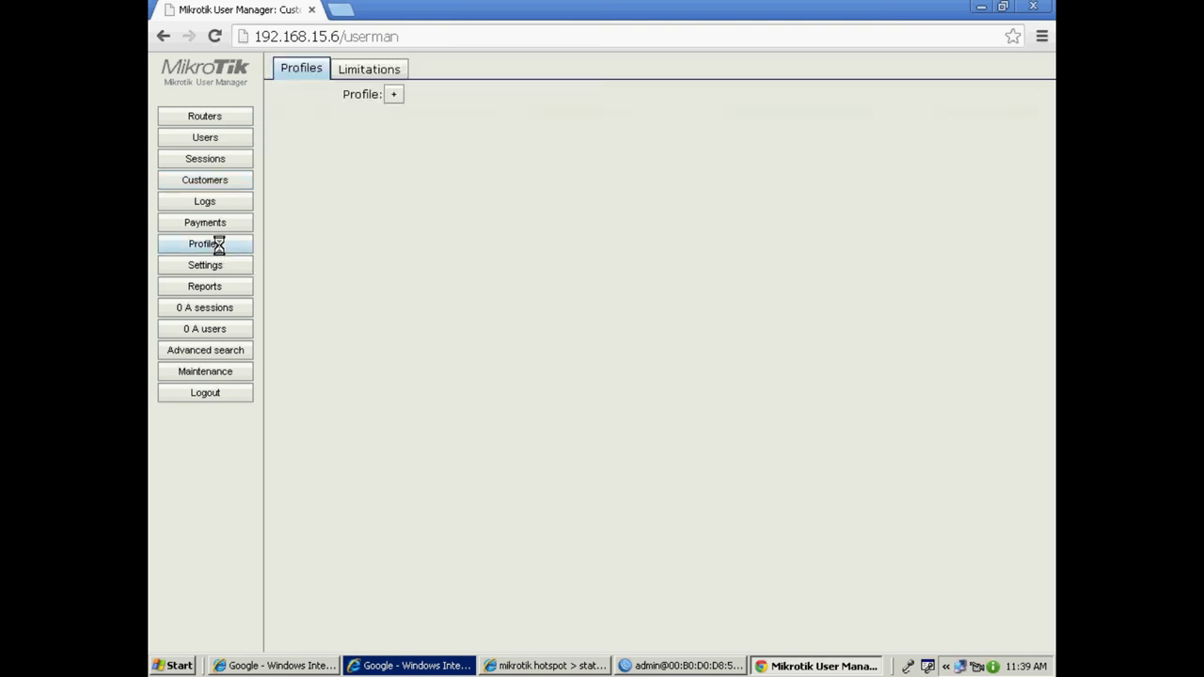
{"action": "left_click", "coordinate": [395, 96]}
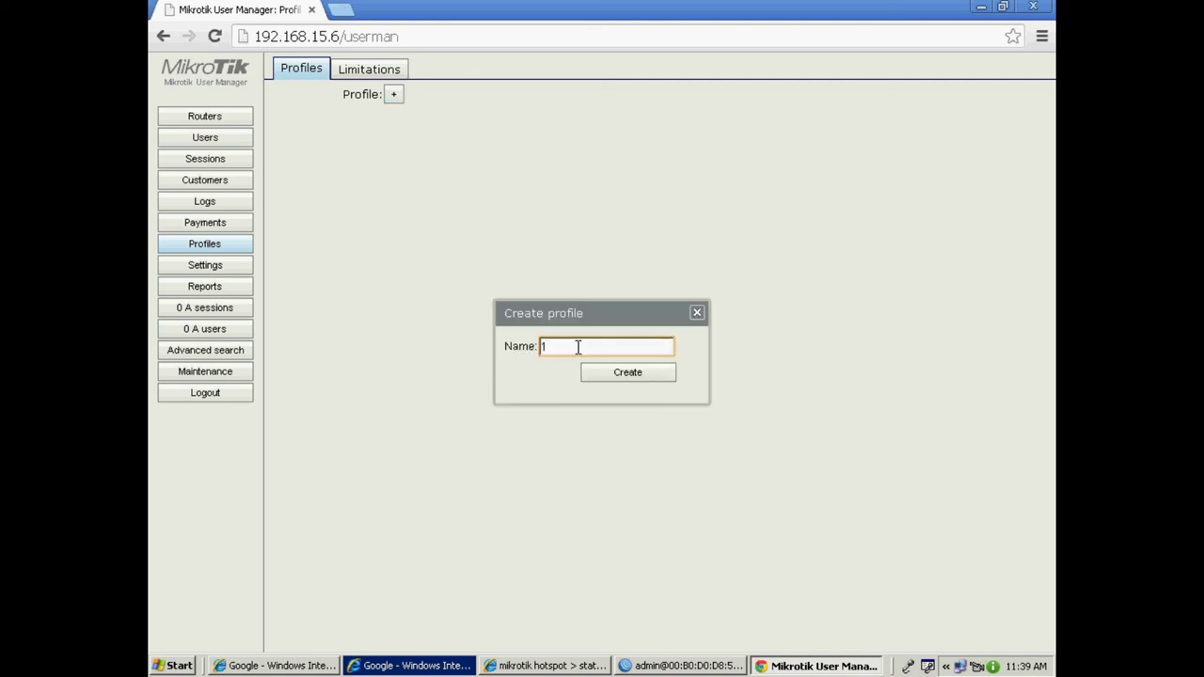
{"action": "type", "text": "1Mpbs"}
{"action": "left_click", "coordinate": [634, 376]}
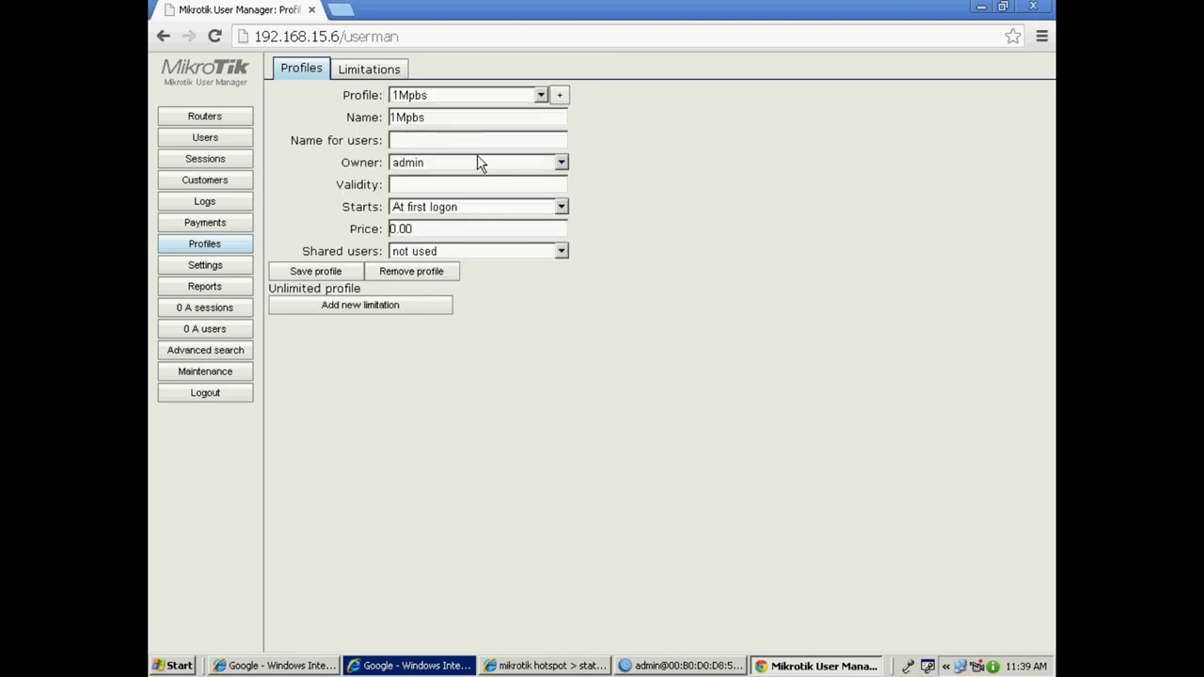